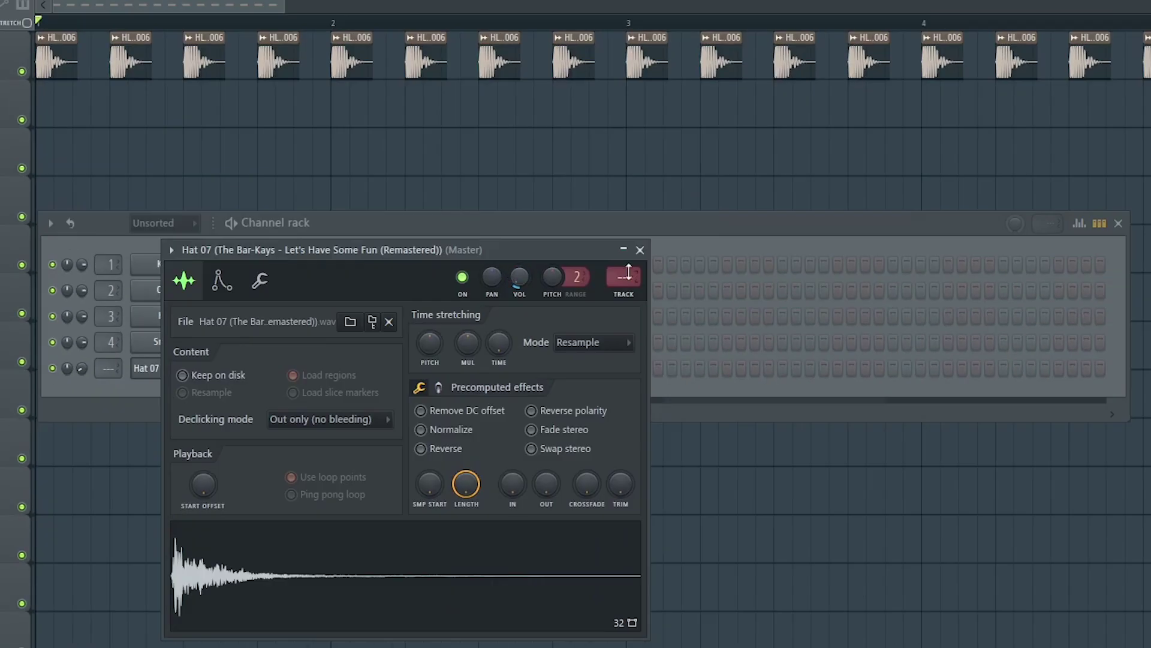
- Fill all 16 steps of the Hat 07 channel with hits and play the pattern
click(640, 250)
drag(230, 368, 402, 382)
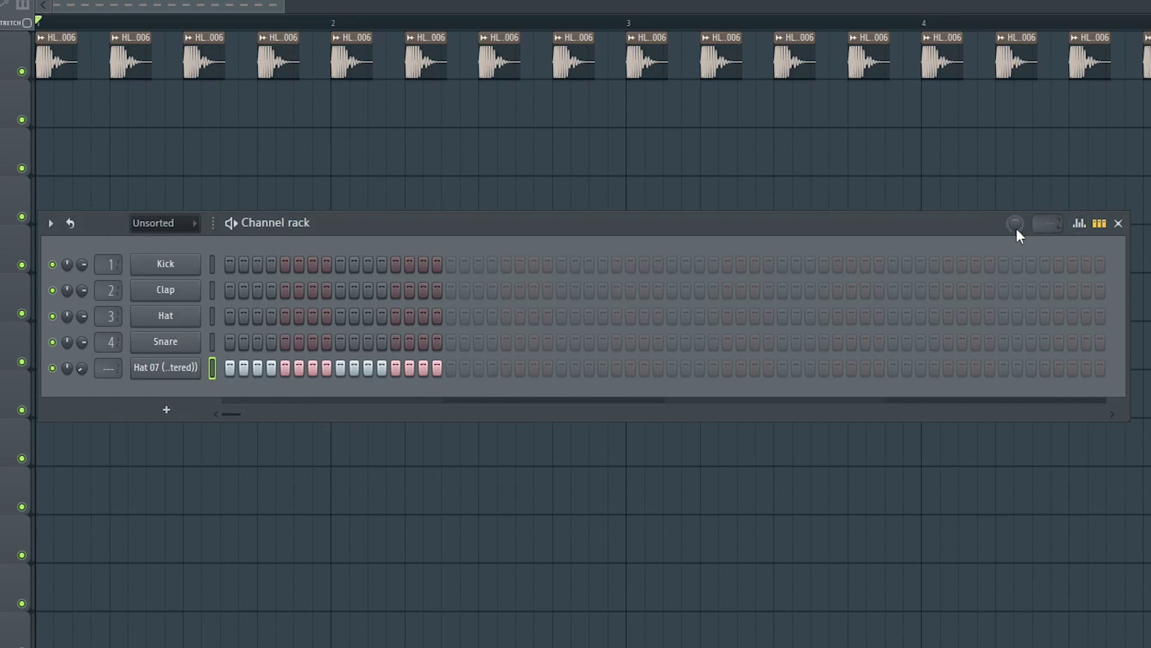
key(space)
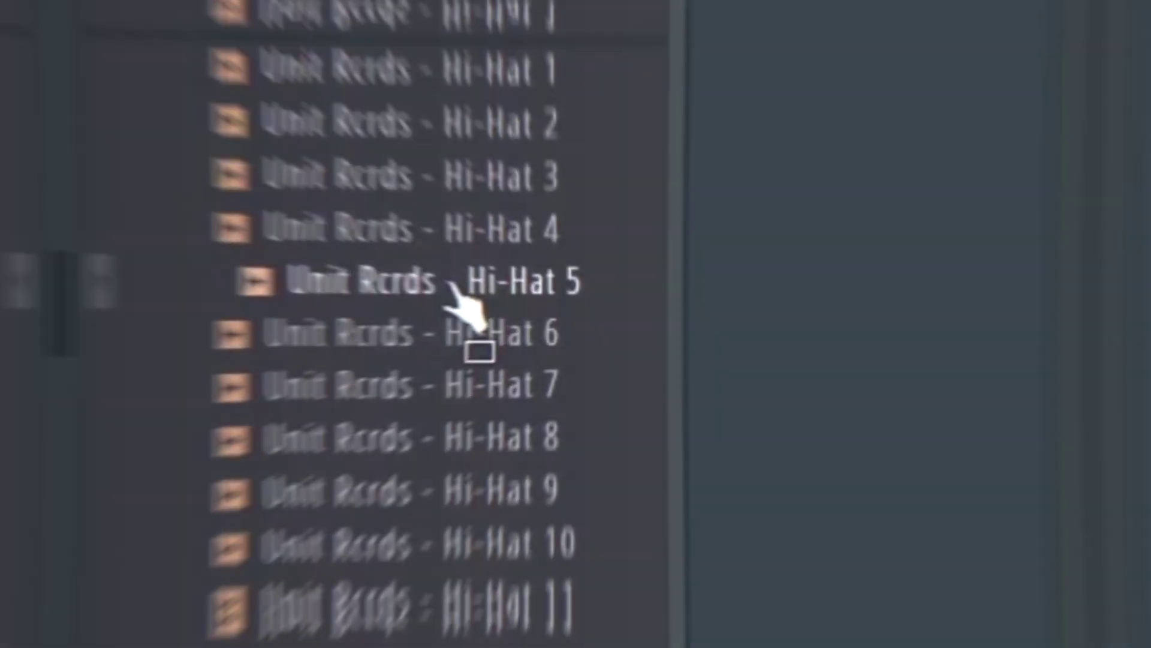
- Place the Unit Rcrds - Hi-Hat 5 sample on track 3 and lower its channel volume
drag(470, 308, 399, 320)
double_click(399, 320)
drag(533, 420, 534, 498)
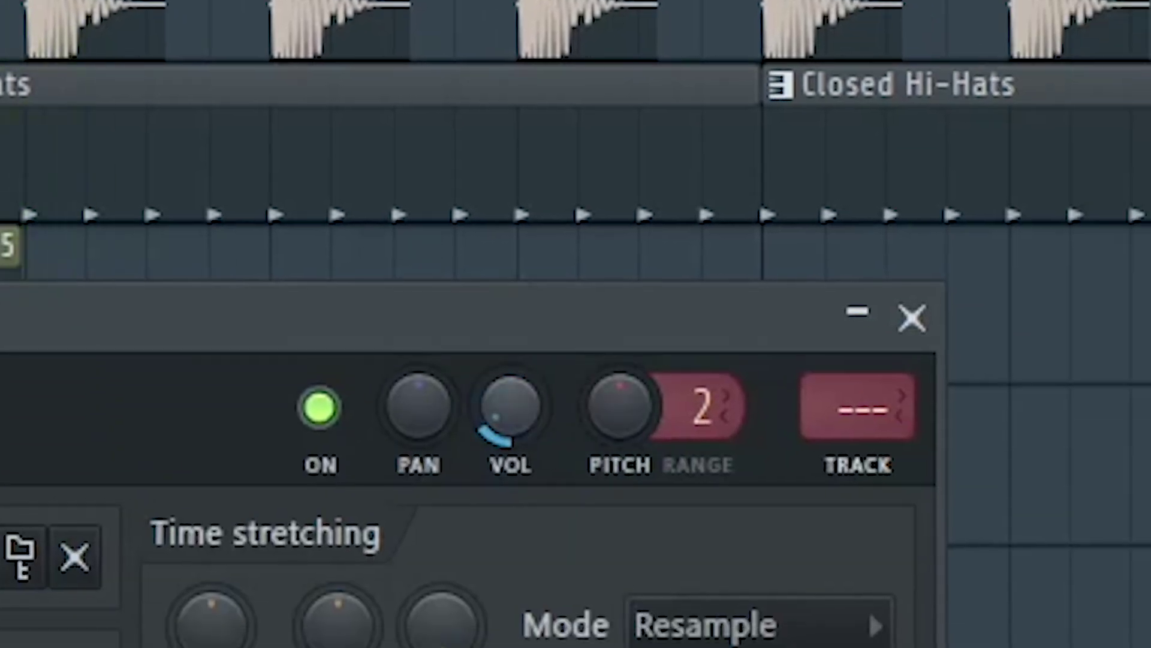
key(space)
click(913, 318)
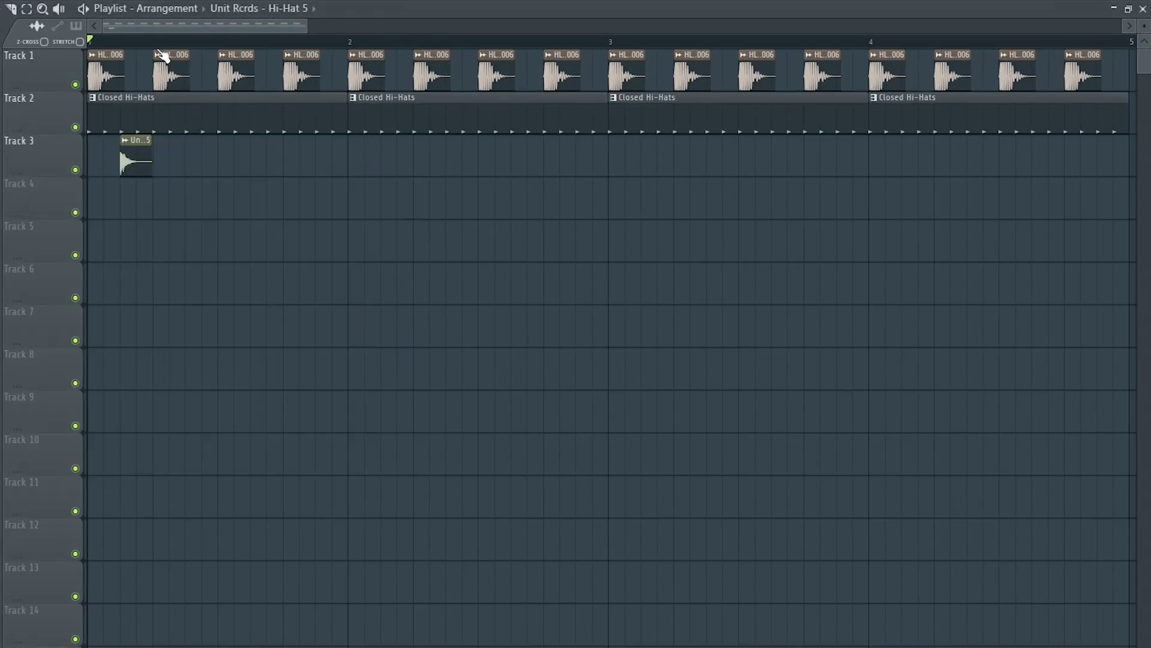
- Duplicate the Hi-Hat 5 clip on track 3 onto every offbeat through bar 4 and play the arrangement
drag(192, 252, 87, 171)
key(ctrl+b)
key(ctrl+b)
key(ctrl+b)
key(ctrl+b)
key(ctrl+b)
key(ctrl+b)
key(ctrl+b)
key(ctrl+b)
key(ctrl+b)
key(ctrl+b)
key(ctrl+b)
key(ctrl+b)
key(ctrl+b)
key(ctrl+b)
key(ctrl+b)
key(space)
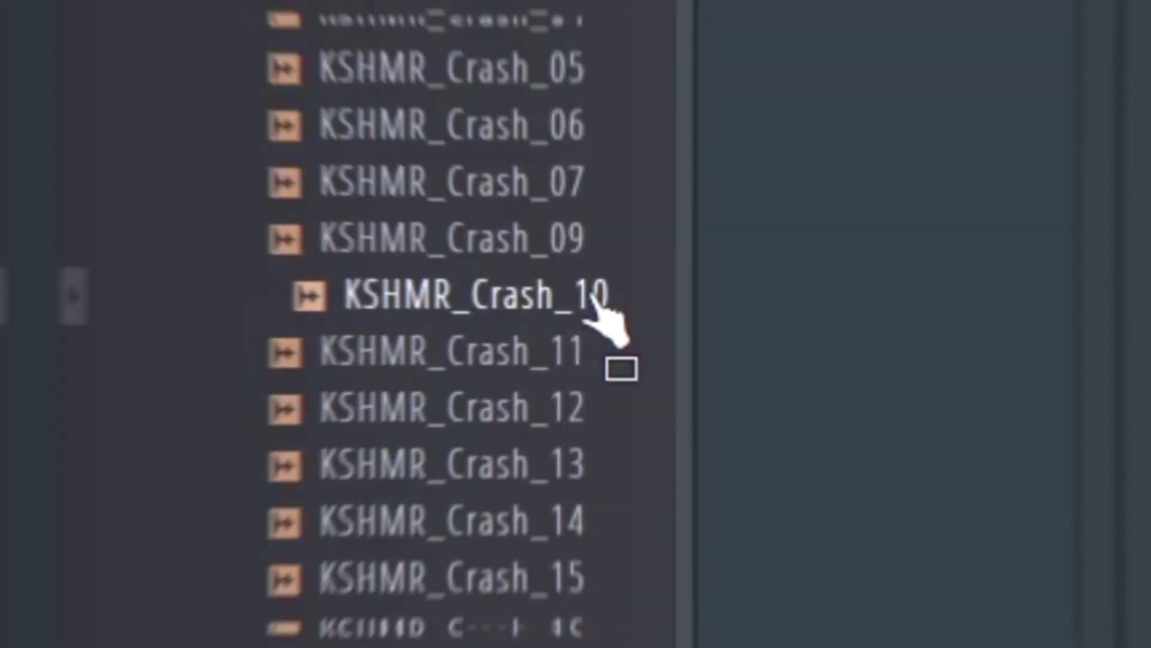
- Place KSHMR_Crash_10 at the start of track 4 and KSHMR Exhaust 06 at the start of track 5
drag(610, 321, 596, 334)
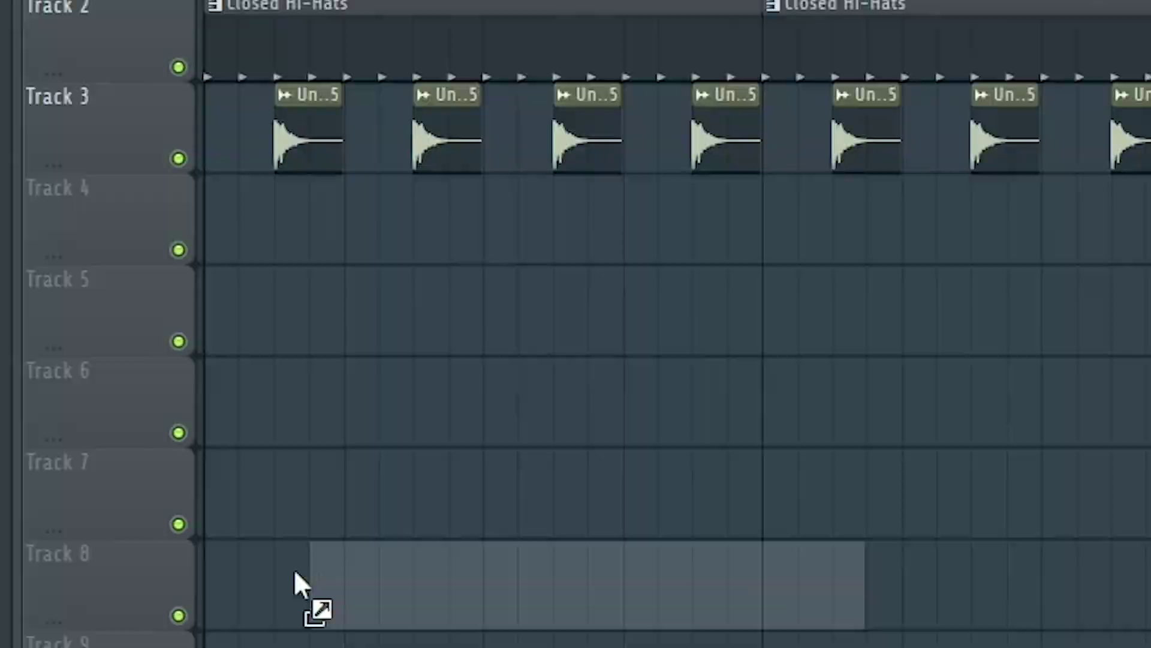
drag(300, 586, 139, 391)
double_click(139, 390)
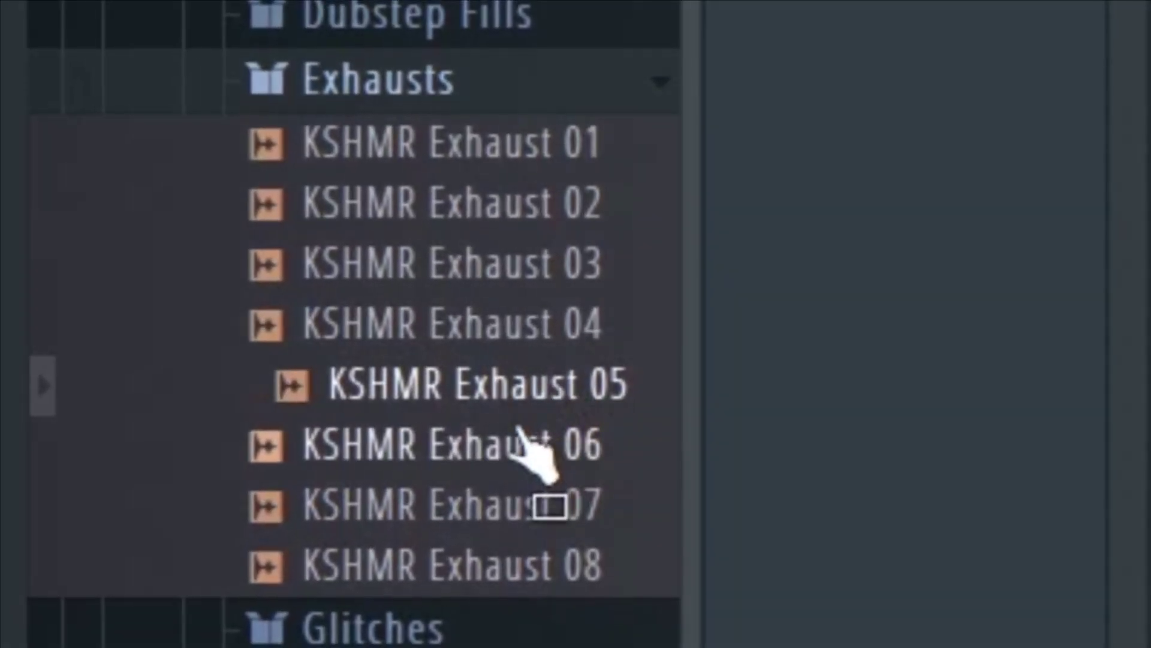
drag(513, 434, 167, 396)
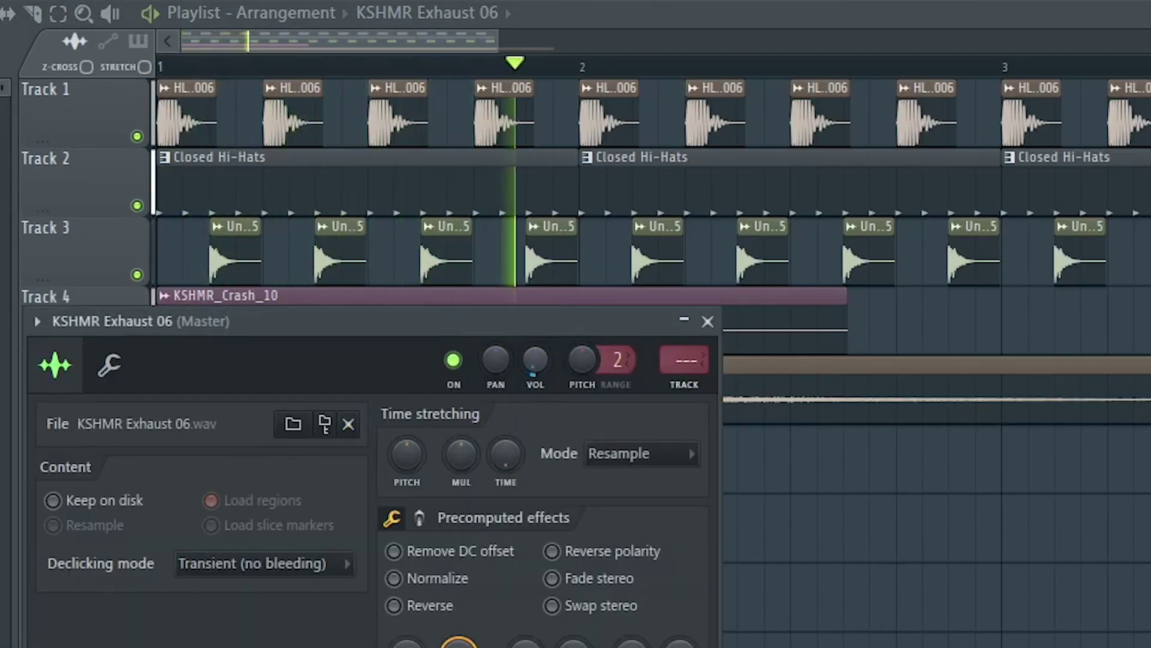
key(space)
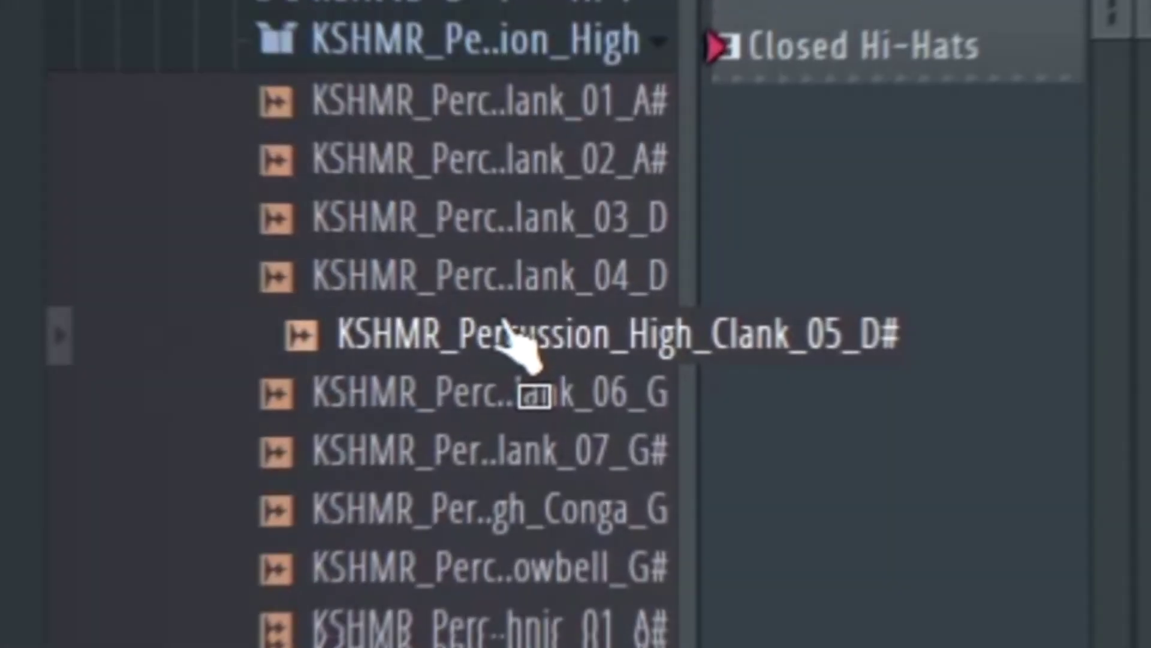
- Add the KSHMR_Percussion_High_Clank_05_D# sample to track 4 and nudge its last hit toward bar 2
drag(507, 326, 231, 378)
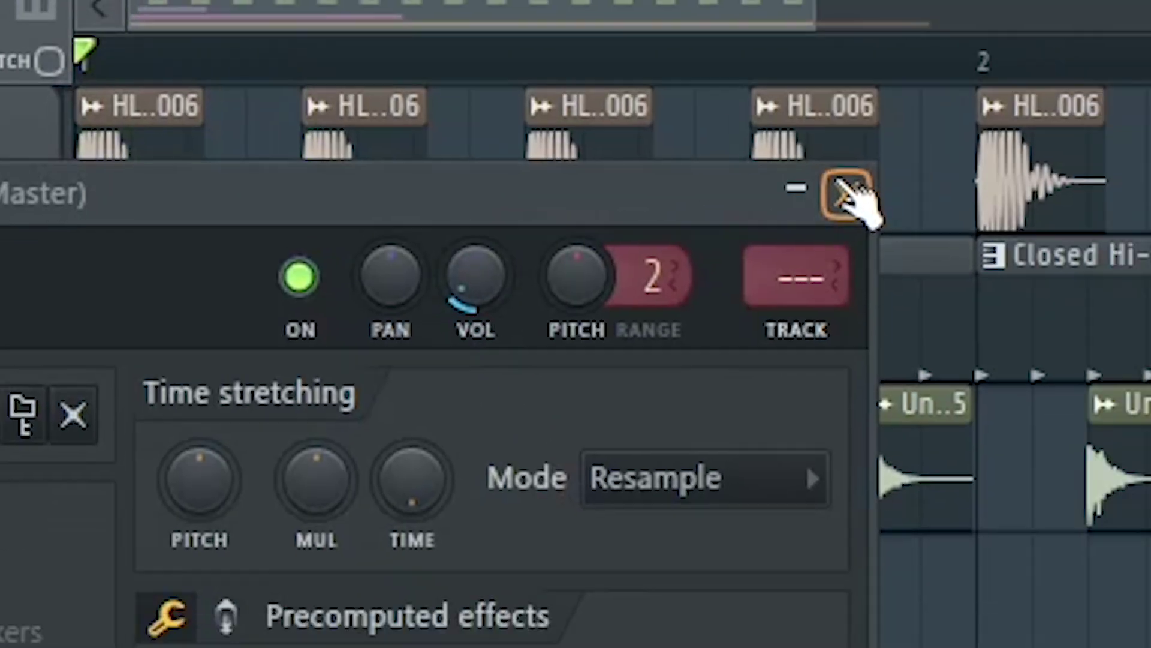
click(910, 207)
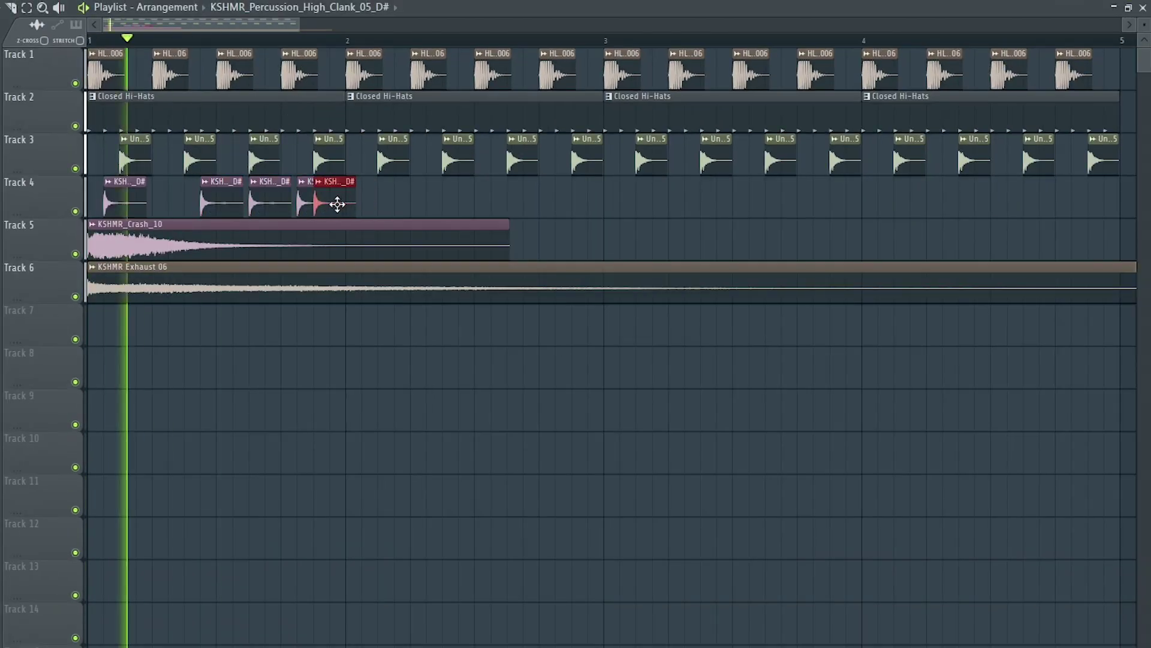
drag(337, 204, 350, 201)
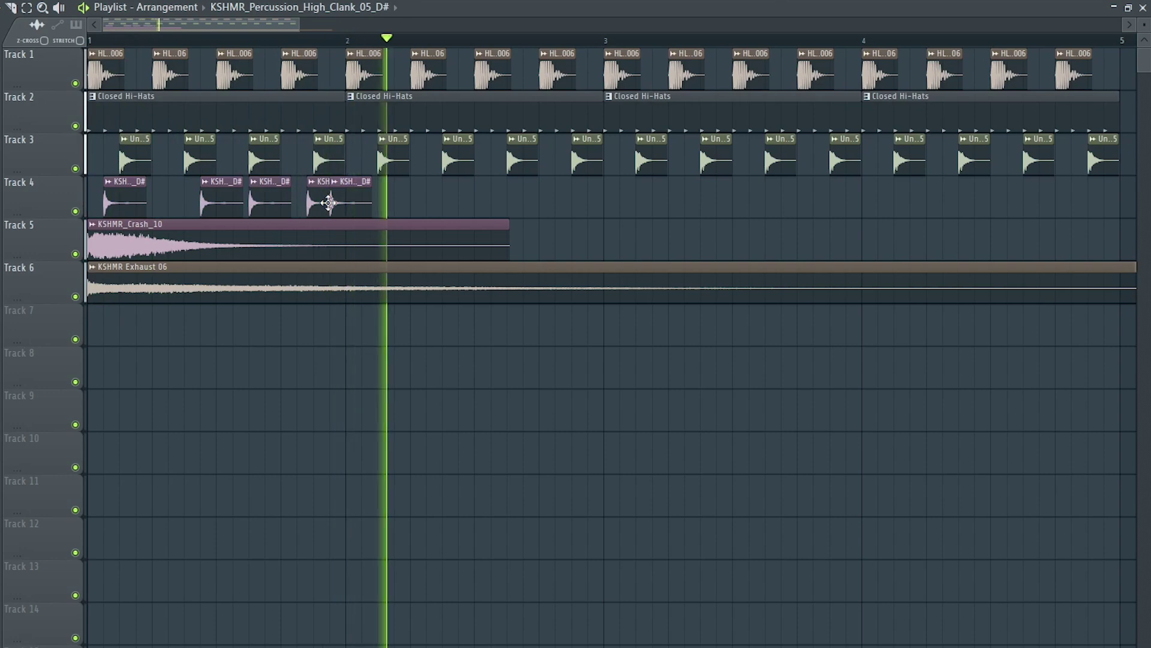
- Duplicate the first bar's High Clank percussion pattern on track 4 across bars 2 to 4
drag(346, 40, 89, 40)
key(shift+c)
key(ctrl+b)
key(ctrl+b)
key(ctrl+b)
drag(782, 41, 835, 47)
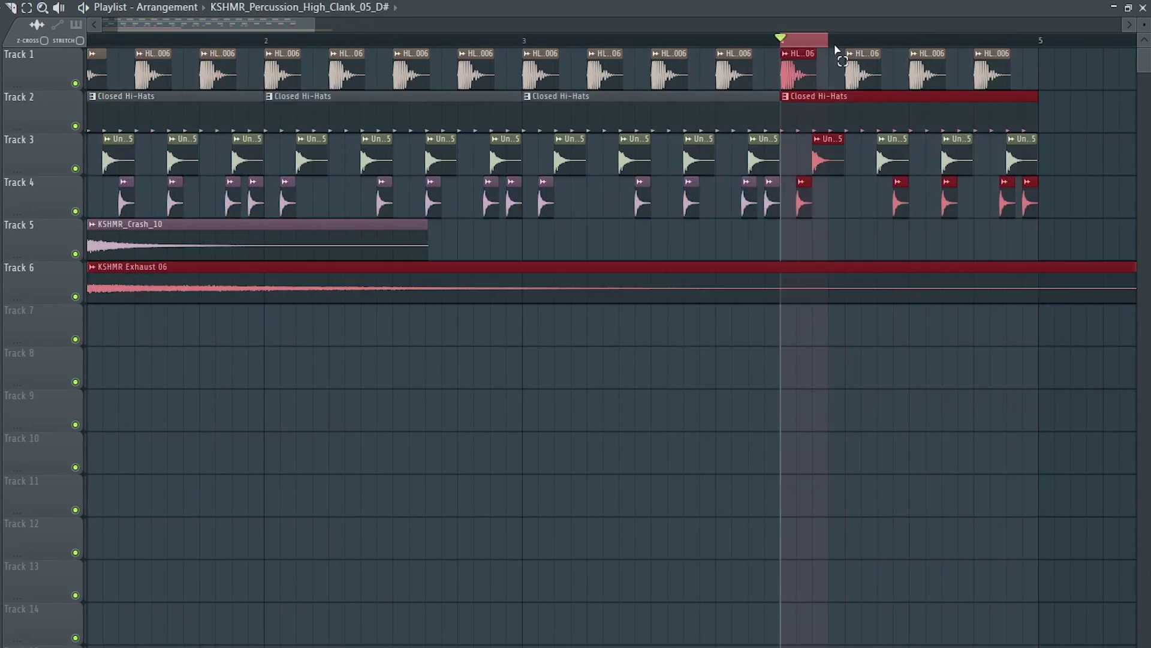
ctrl+click(835, 42)
click(90, 41)
- Adjust the ValhallaVintageVerb decay on the High Clank percussion and lower the mid-band level in its OTT compressor
double_click(111, 203)
click(300, 119)
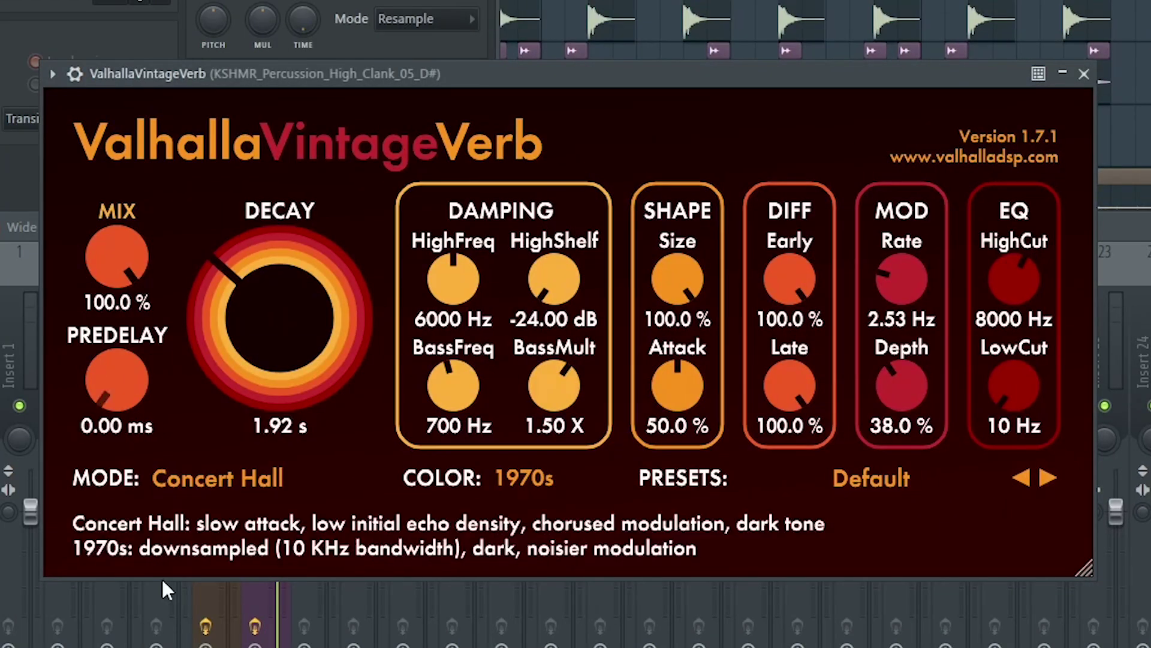
drag(299, 282, 319, 250)
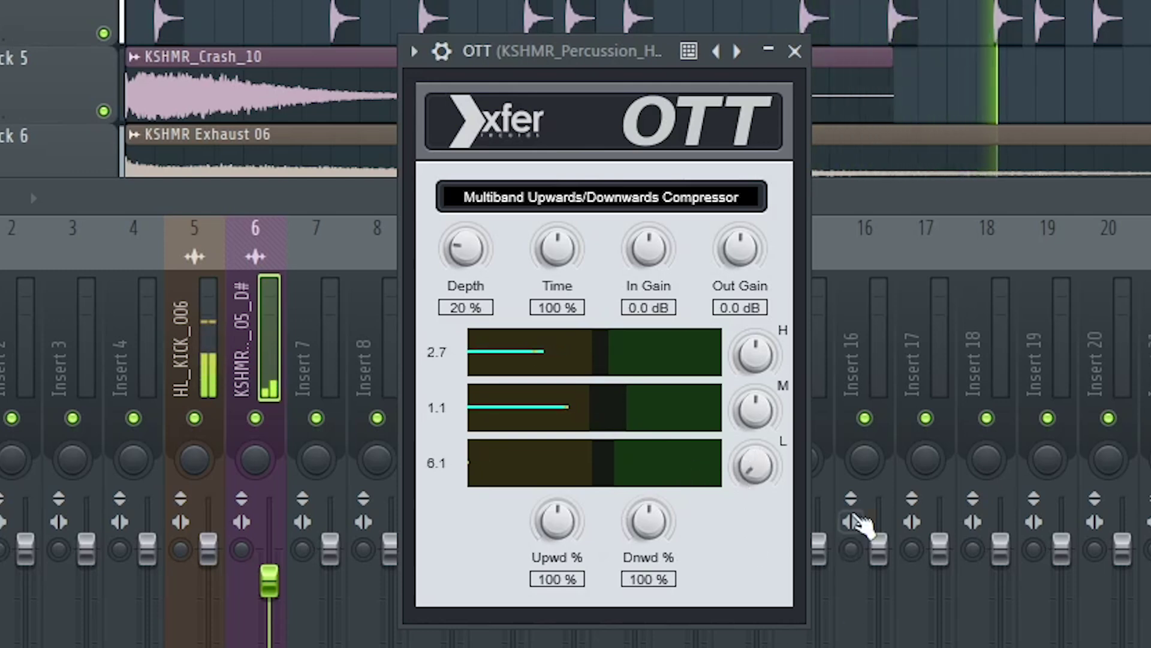
drag(768, 413, 770, 449)
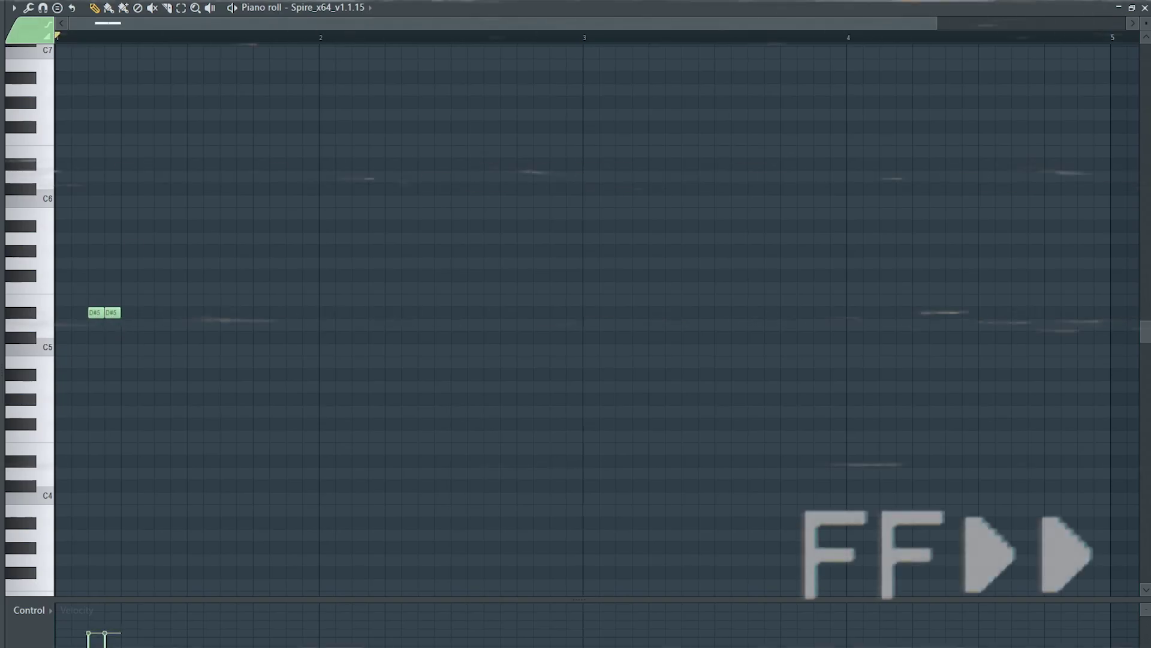
- Draw two D#5 notes in the first bar of the Spire melody and shorten them
drag(84, 368, 127, 303)
drag(120, 312, 116, 313)
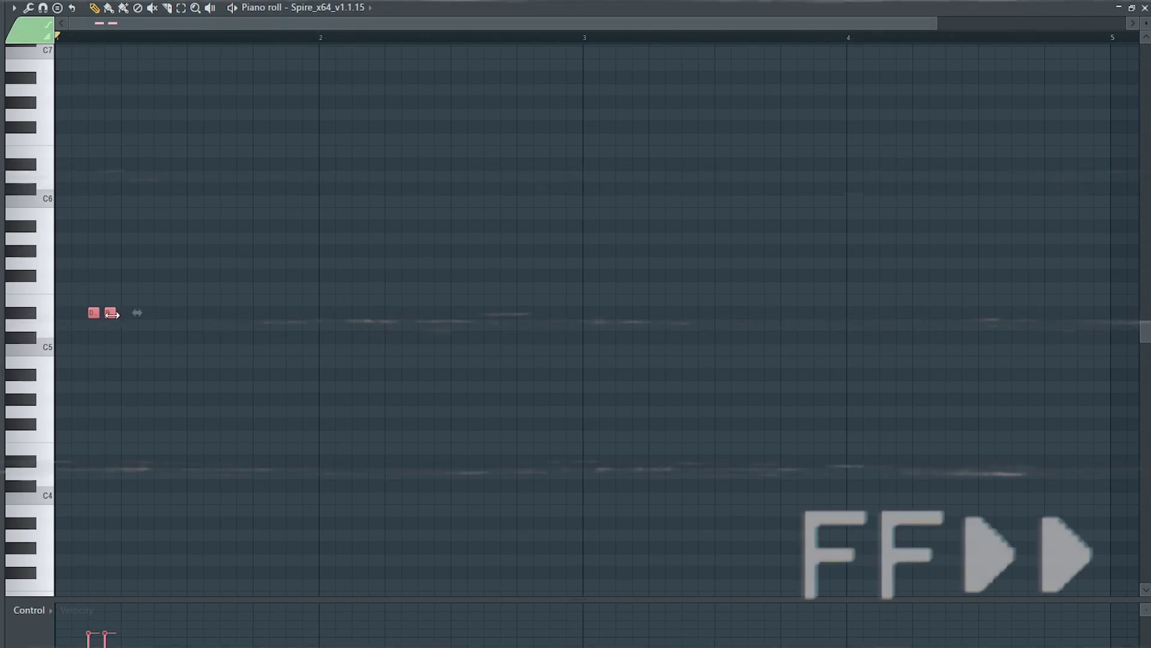
ctrl+click(156, 326)
- Complete the first bar of the Spire melody with more short D#5 notes and a single A#4 note
click(142, 312)
click(160, 313)
click(176, 313)
click(210, 362)
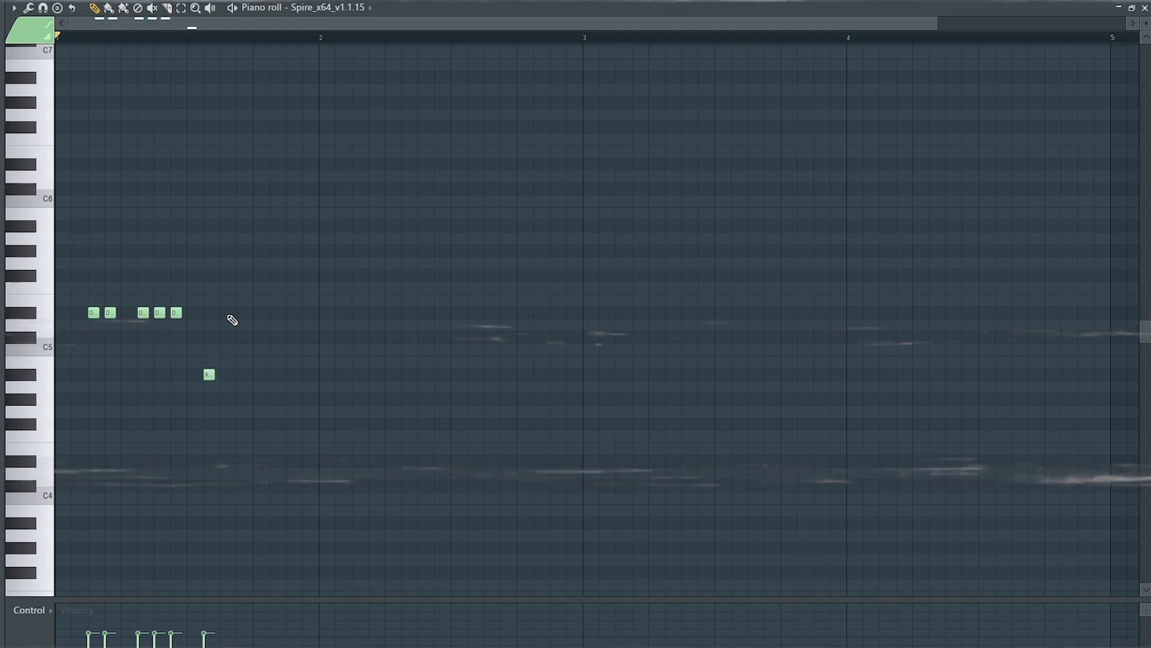
click(242, 312)
click(292, 312)
click(308, 313)
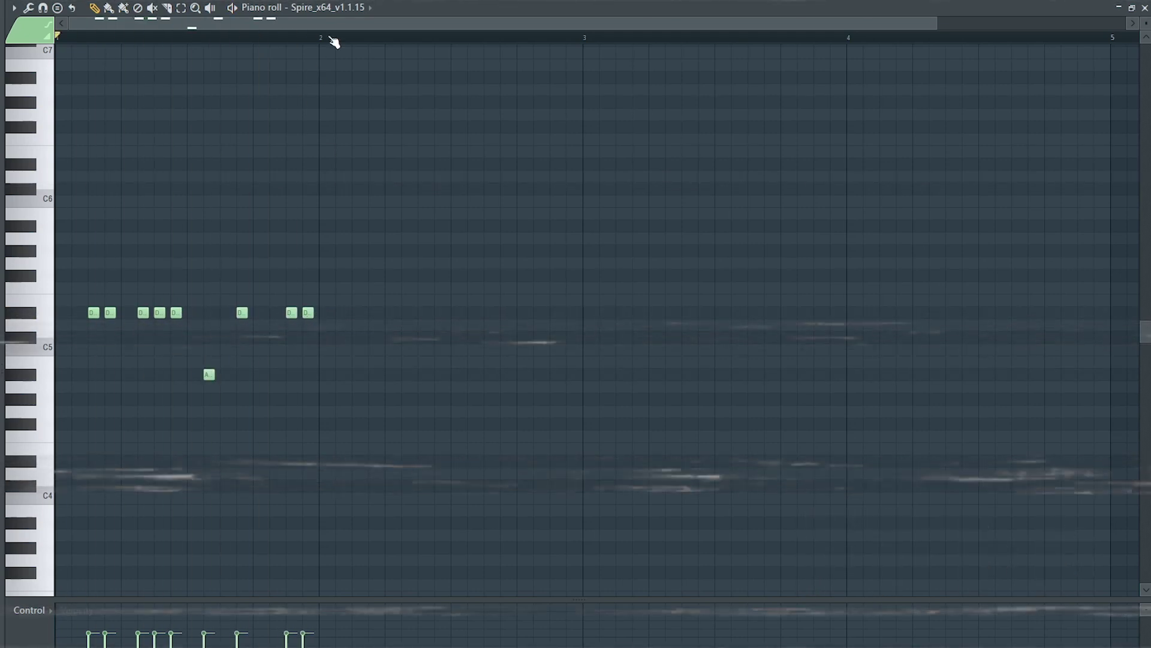
- Duplicate the one-bar Spire melody across bars 2 to 4 and play it
drag(330, 38, 58, 38)
key(ctrl+b)
key(ctrl+b)
key(ctrl+b)
ctrl+click(109, 39)
key(space)
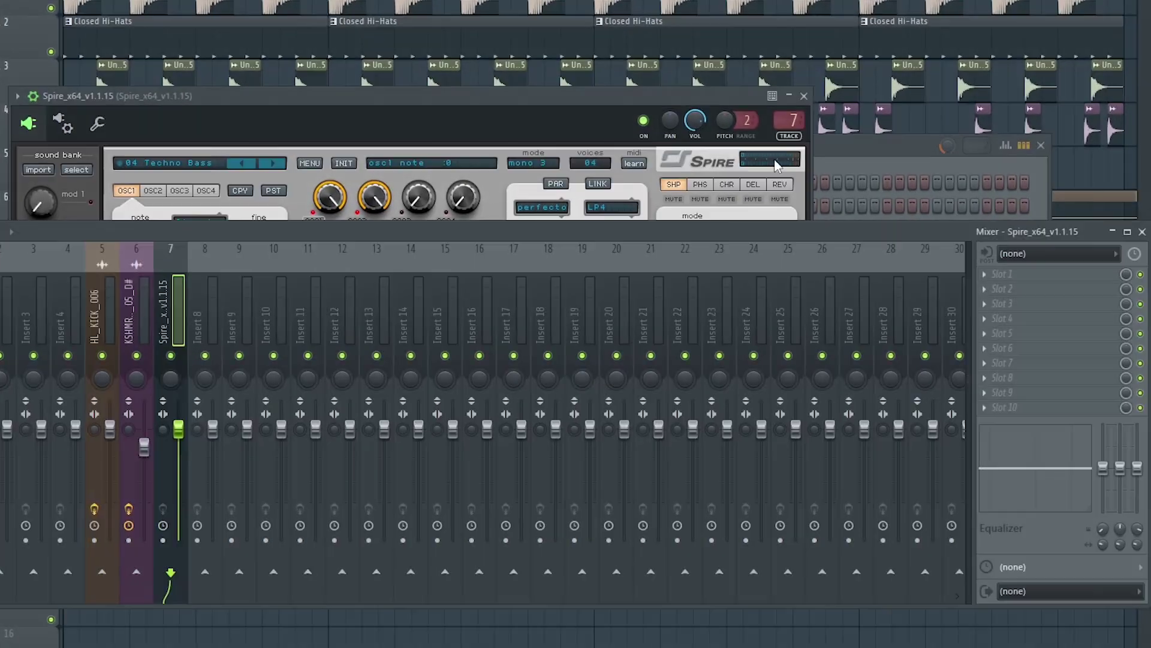
- Rename mixer insert 25 as Sidechain and send the HL_KICK_006 mixer track to it
right_click(791, 312)
click(872, 269)
text(Sidechain)
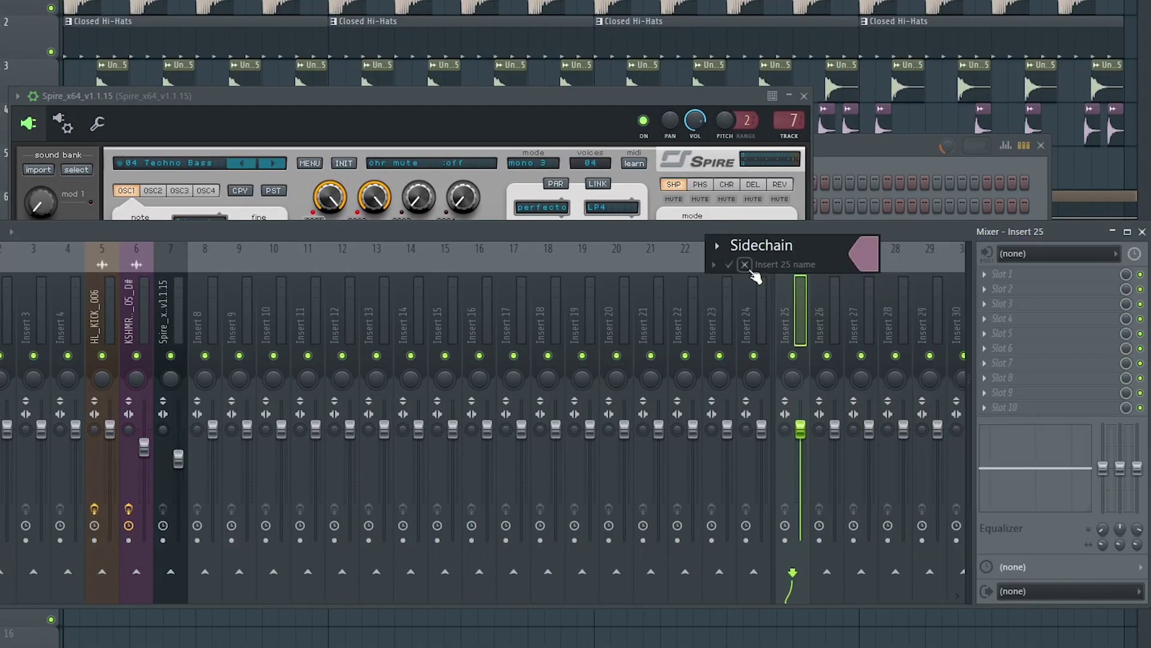
key(Return)
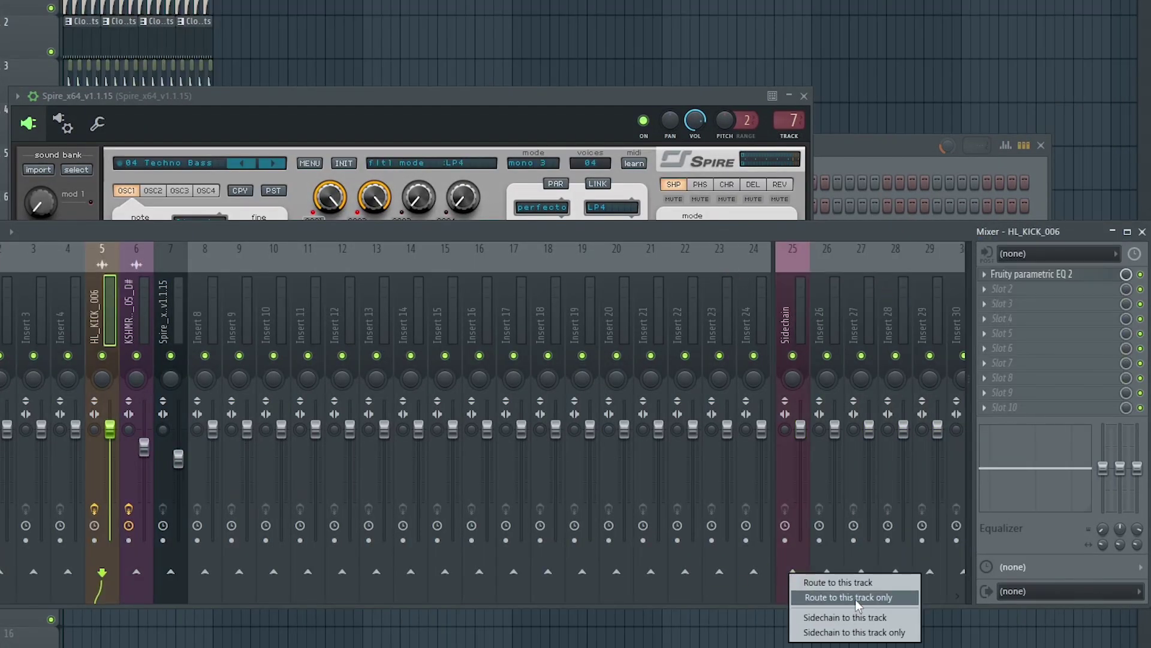
click(855, 598)
- Set HL_KICK_006 as the sidechain source of the Sidechain track's Fruity Limiter, lower the threshold and raise the ratio
click(795, 287)
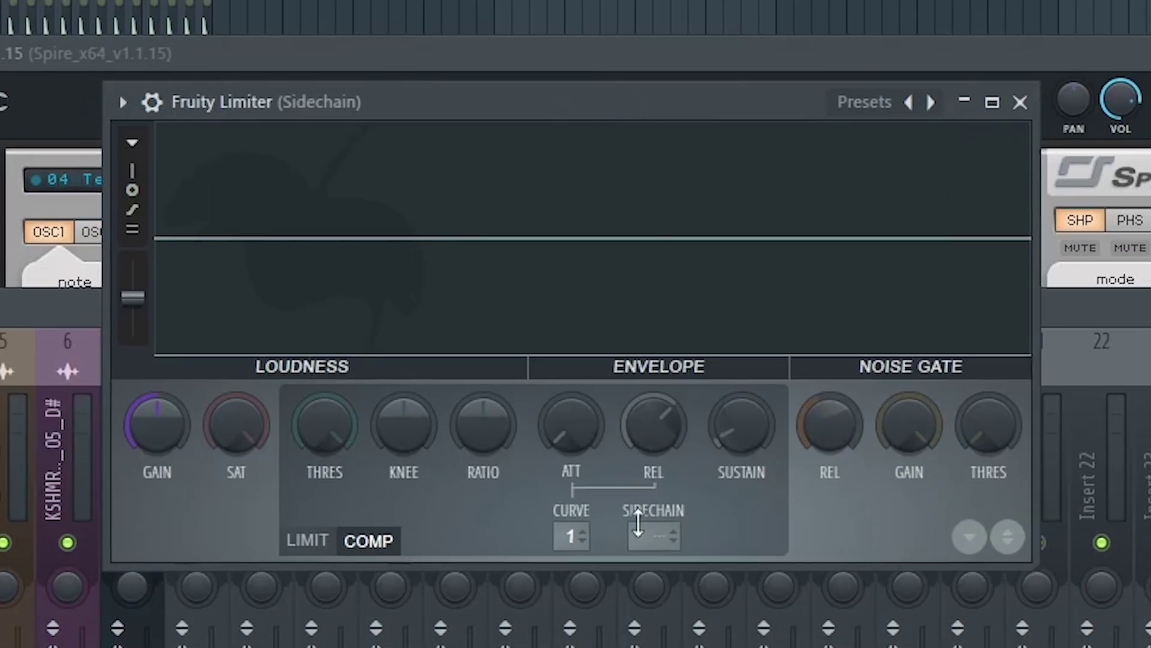
click(638, 533)
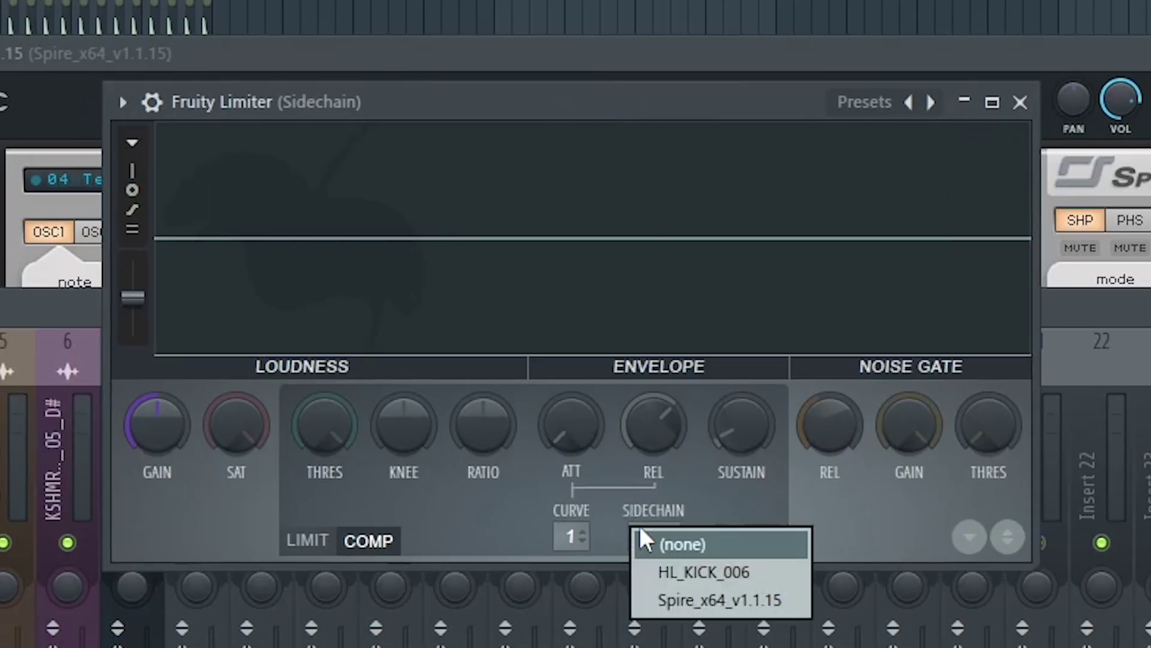
click(684, 566)
drag(329, 430, 329, 480)
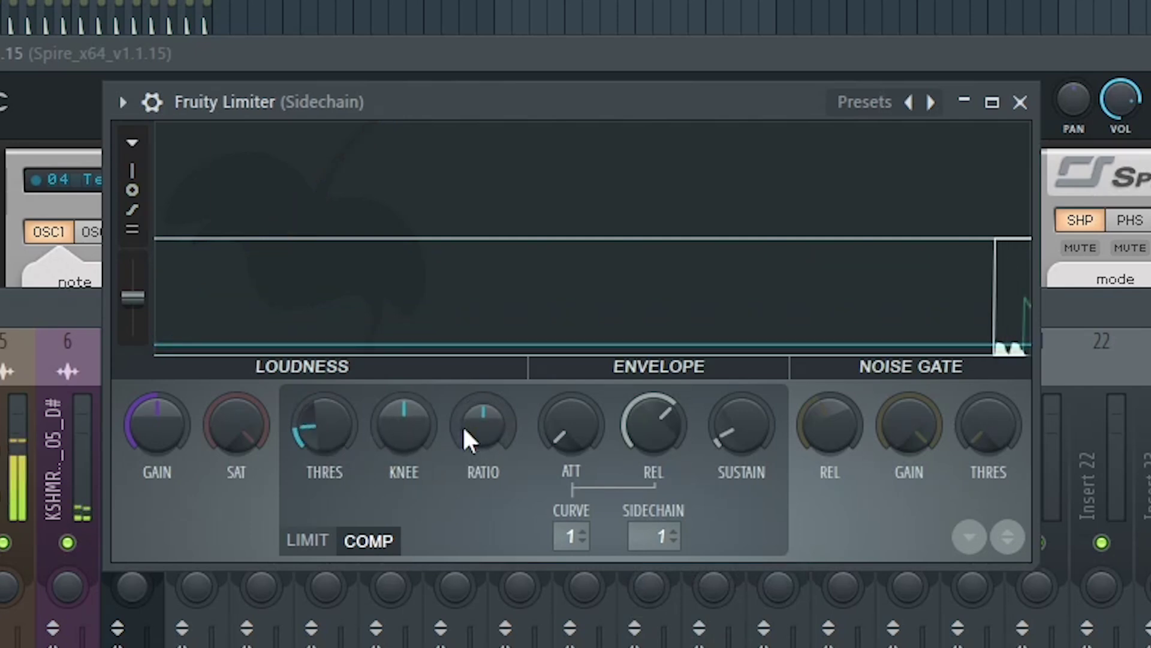
drag(462, 425, 462, 392)
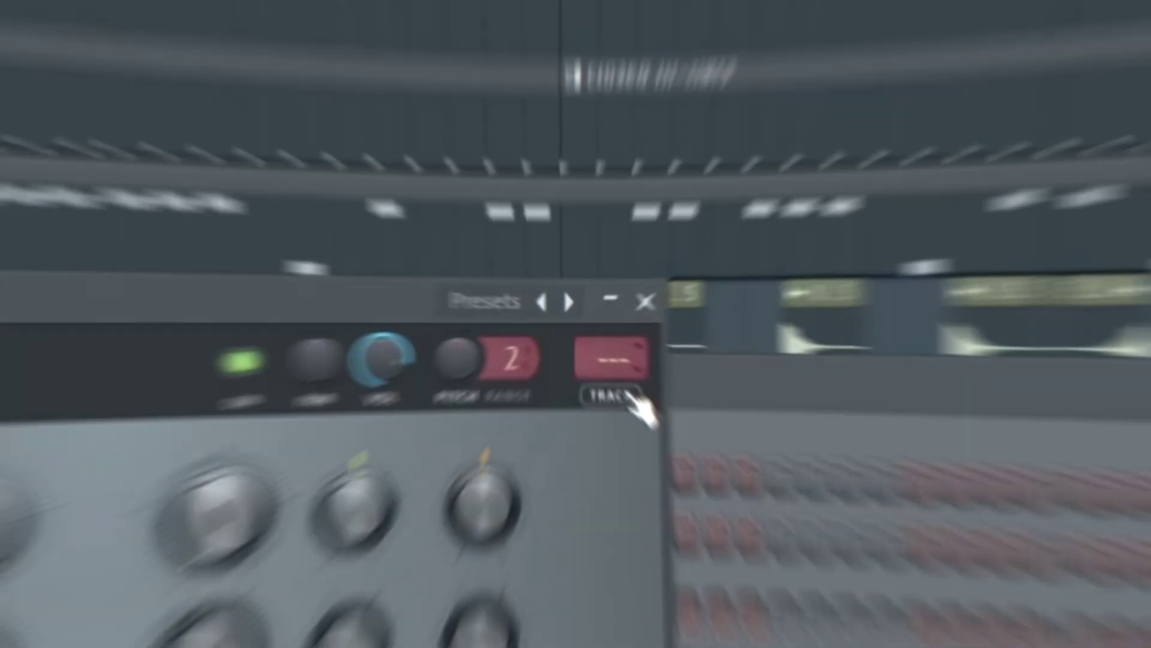
- Assign the 3x Osc channel to mixer track 8 and route that track only to the Sidechain track
click(626, 394)
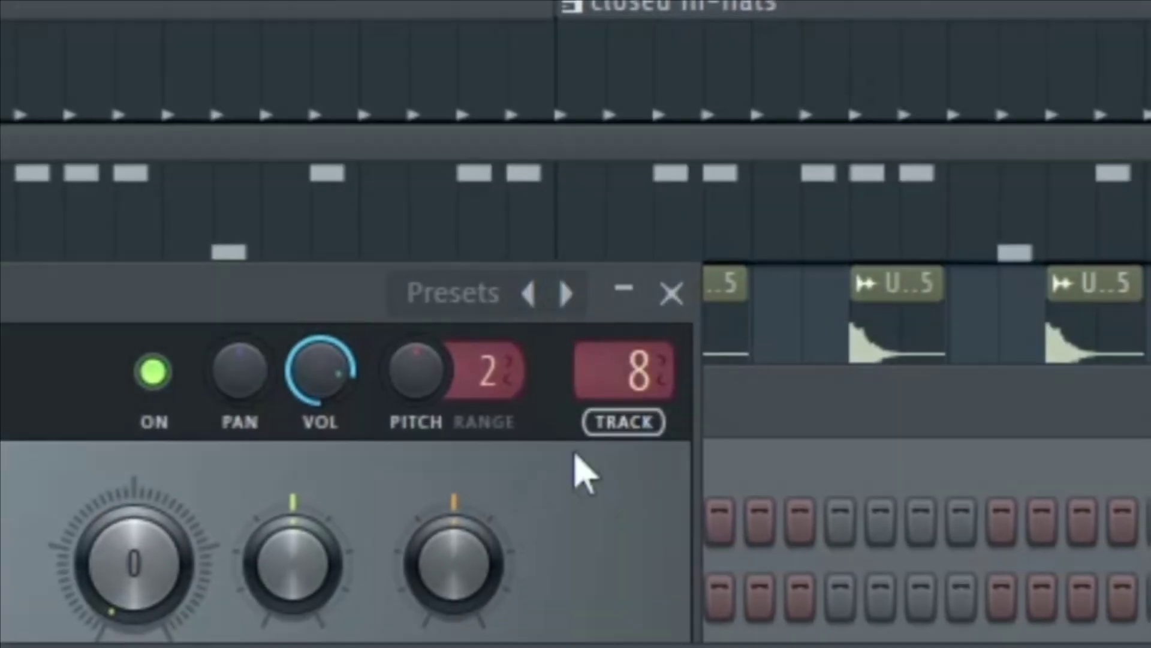
key(F9)
right_click(767, 521)
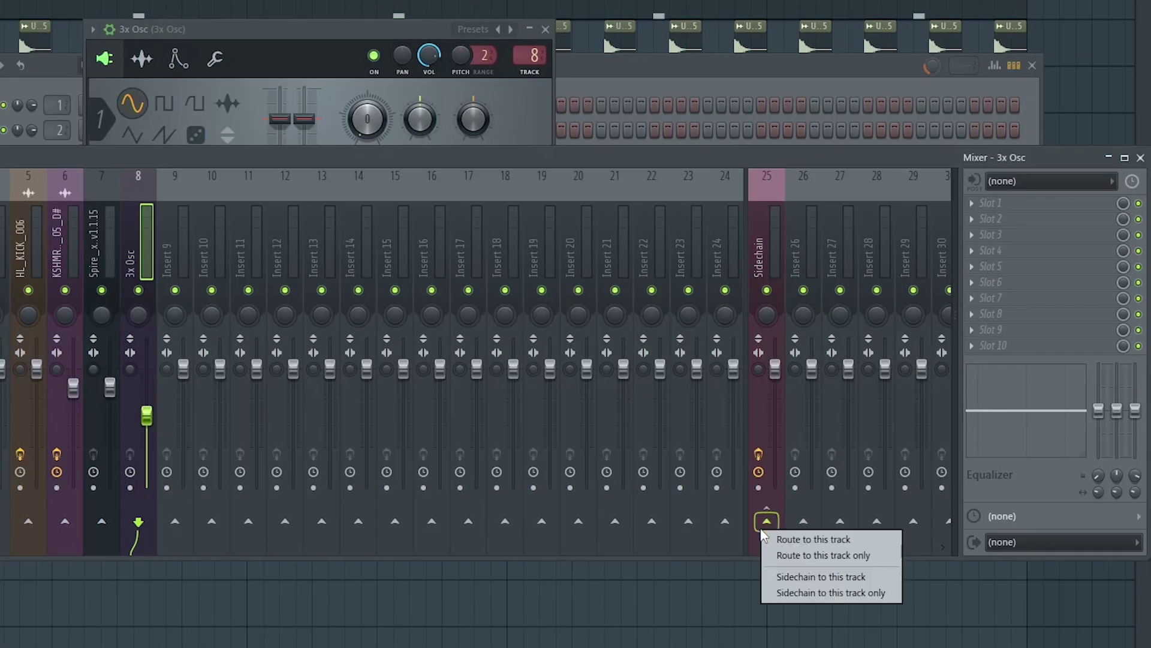
click(844, 553)
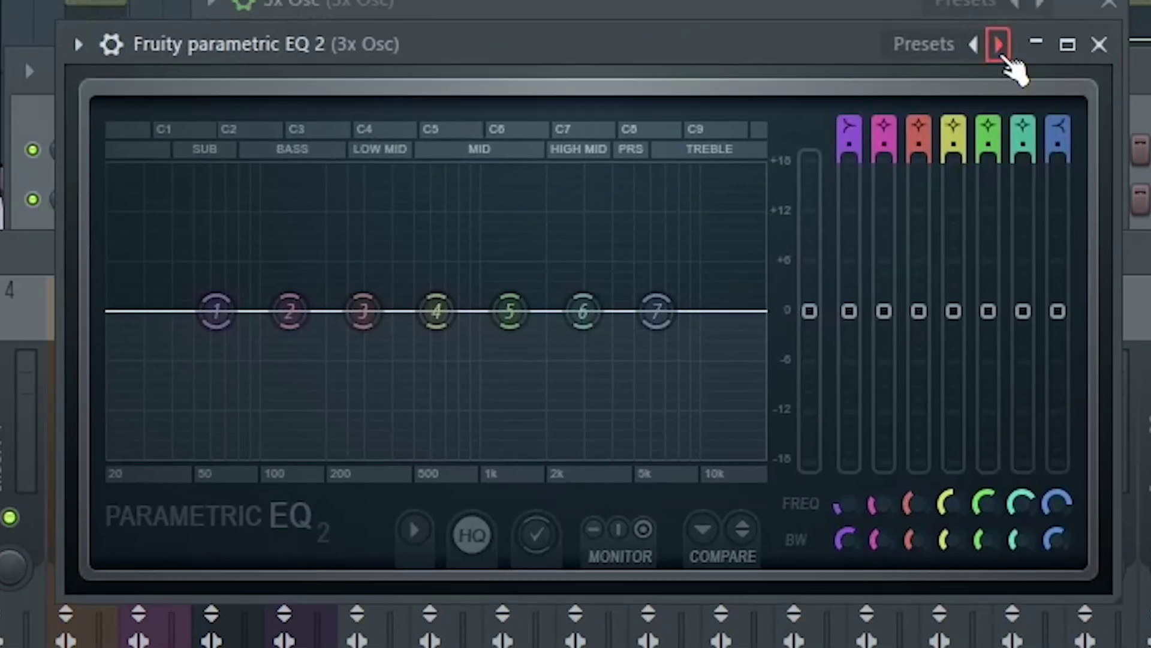
- Load the 20Hz + 18kHz cut preset in the 3x Osc's Fruity parametric EQ 2 and pull its high cut down to the bass range
click(998, 44)
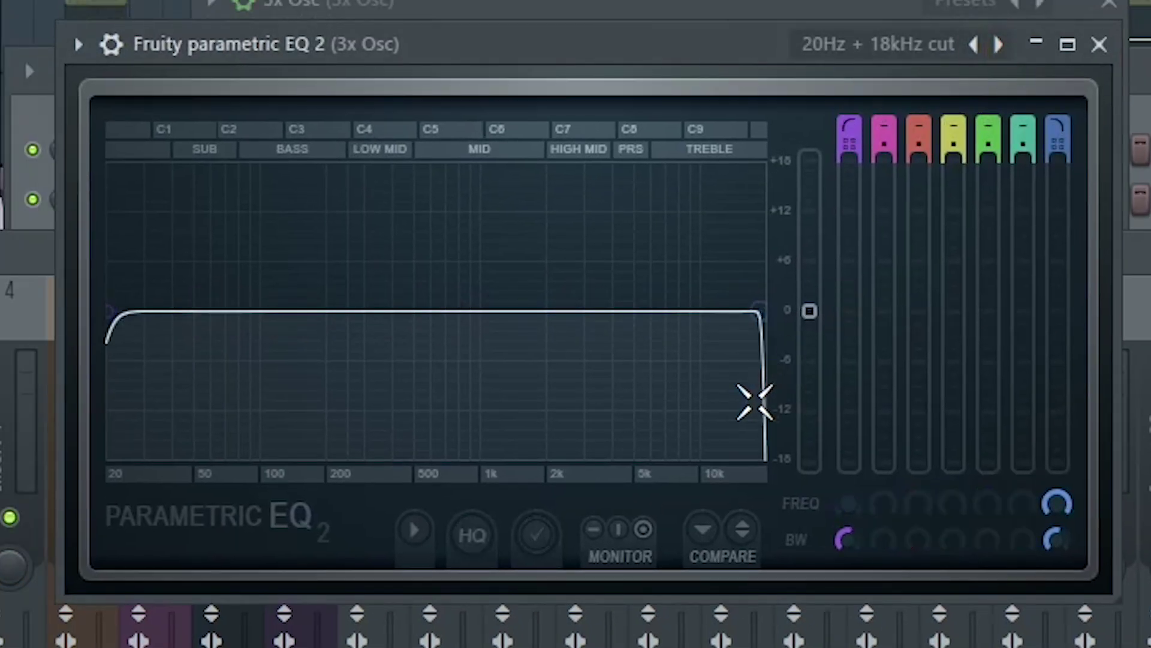
drag(757, 315, 241, 308)
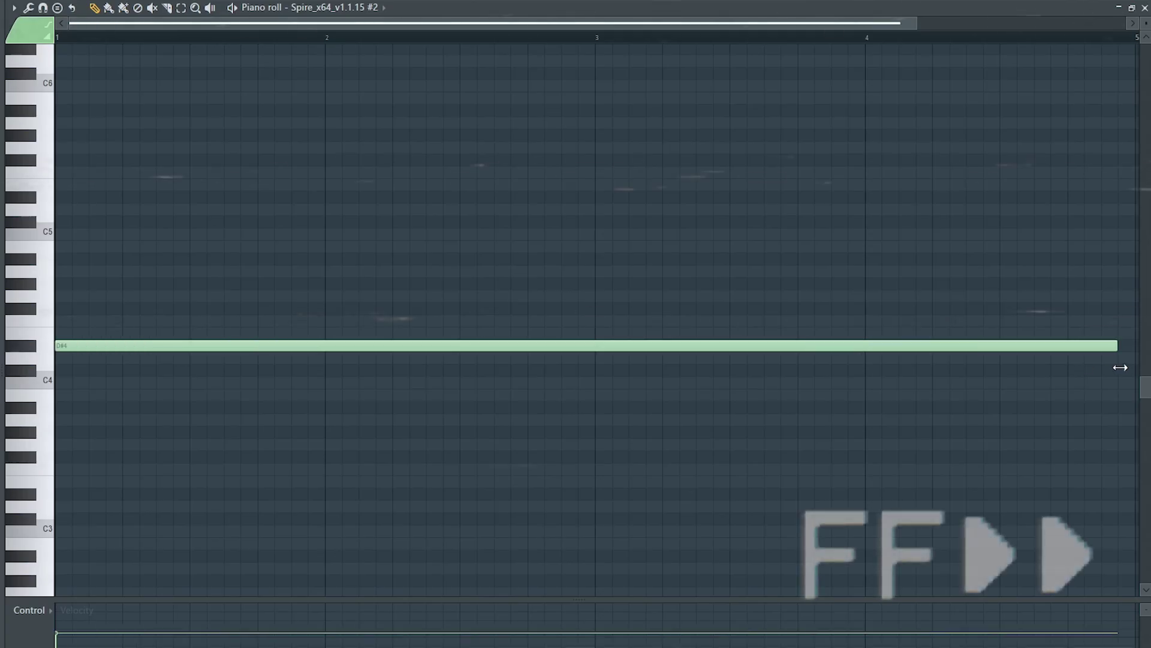
- Adjust the second Spire patch and bring up the Sidechain track's routing options for its mixer track
mouse_move(300, 347)
mouse_down()
mouse_move(300, 383)
mouse_move(300, 358)
mouse_up()
drag(142, 259, 141, 298)
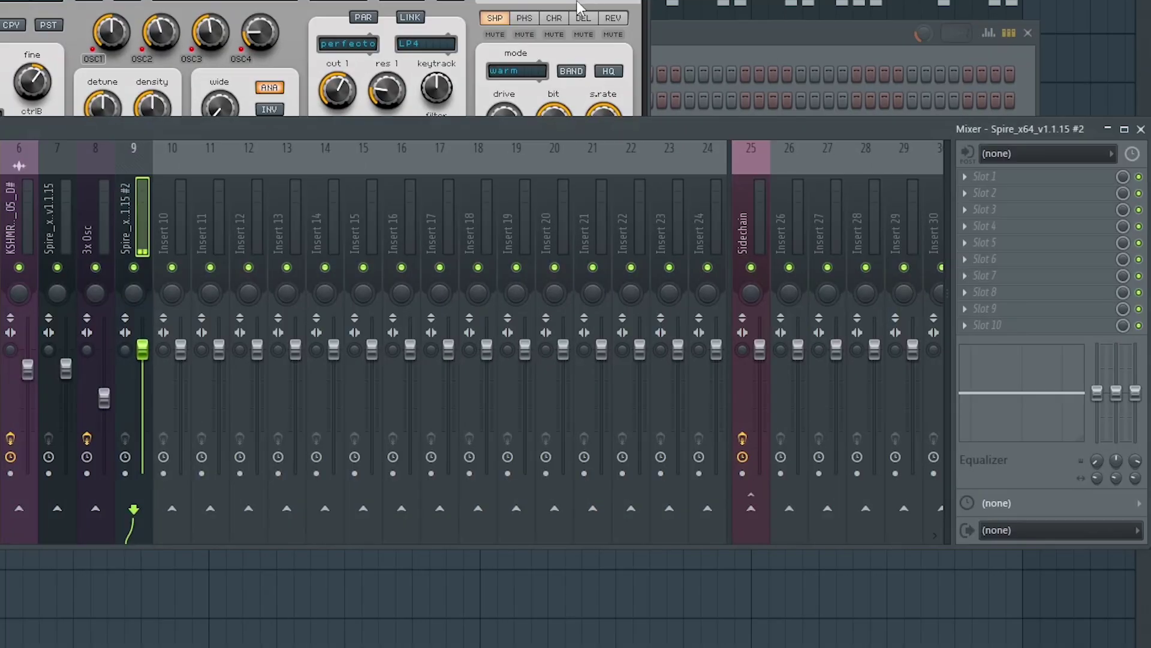
right_click(751, 508)
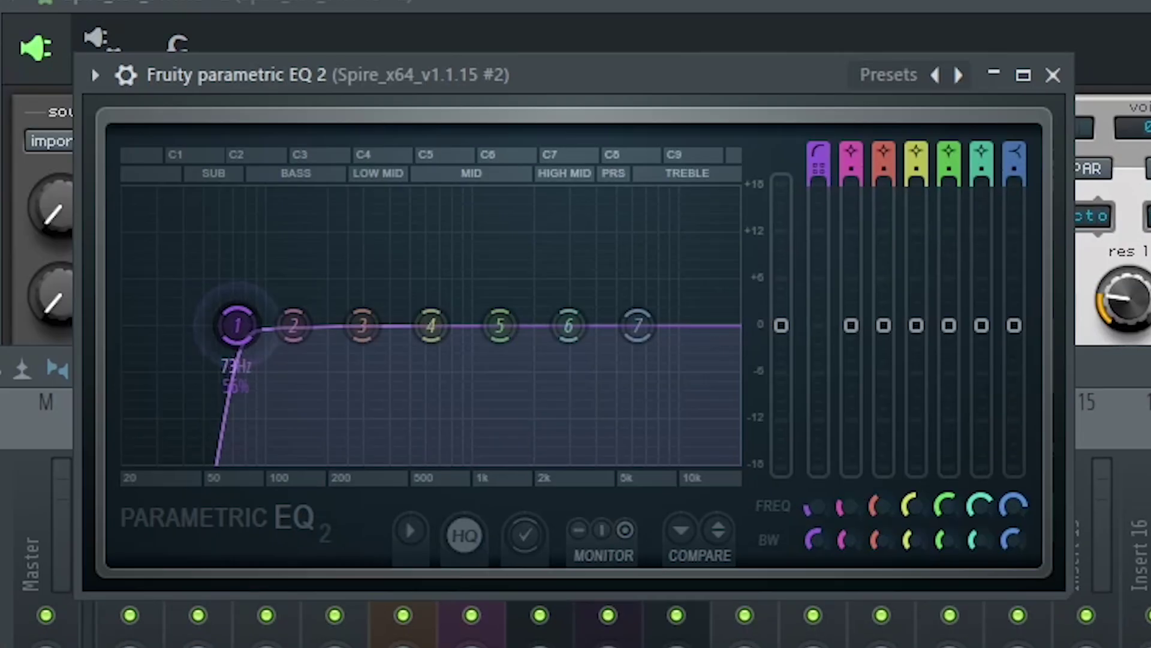
- Raise the band 1 low cut in the second Spire's Fruity parametric EQ 2 to above 100 Hz
drag(234, 324, 257, 325)
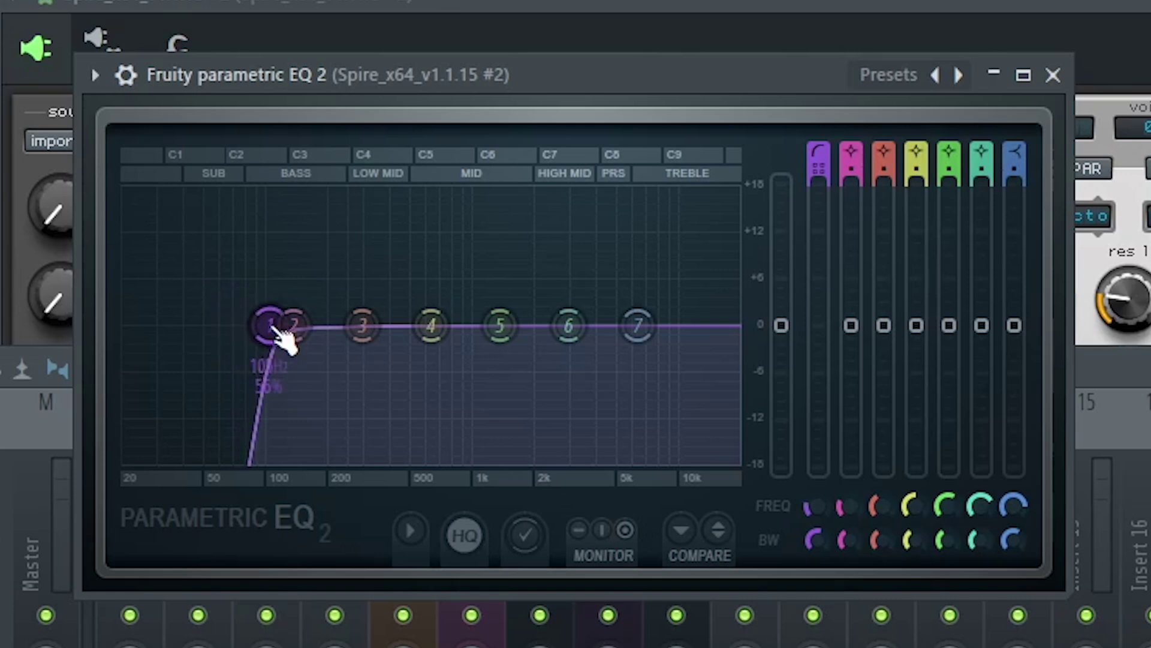
drag(276, 324, 295, 325)
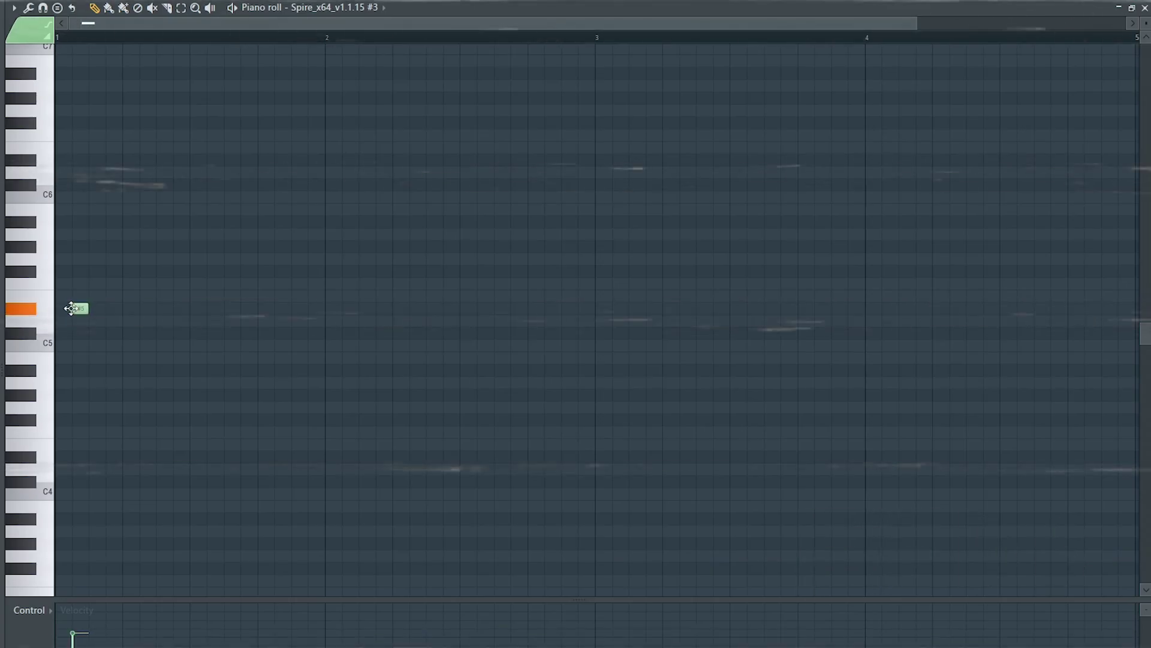
- Write short A#4, B4, D#5 and D#5 notes after the opening D#5 in bar 1 of the third Spire's pattern and preview them
click(162, 331)
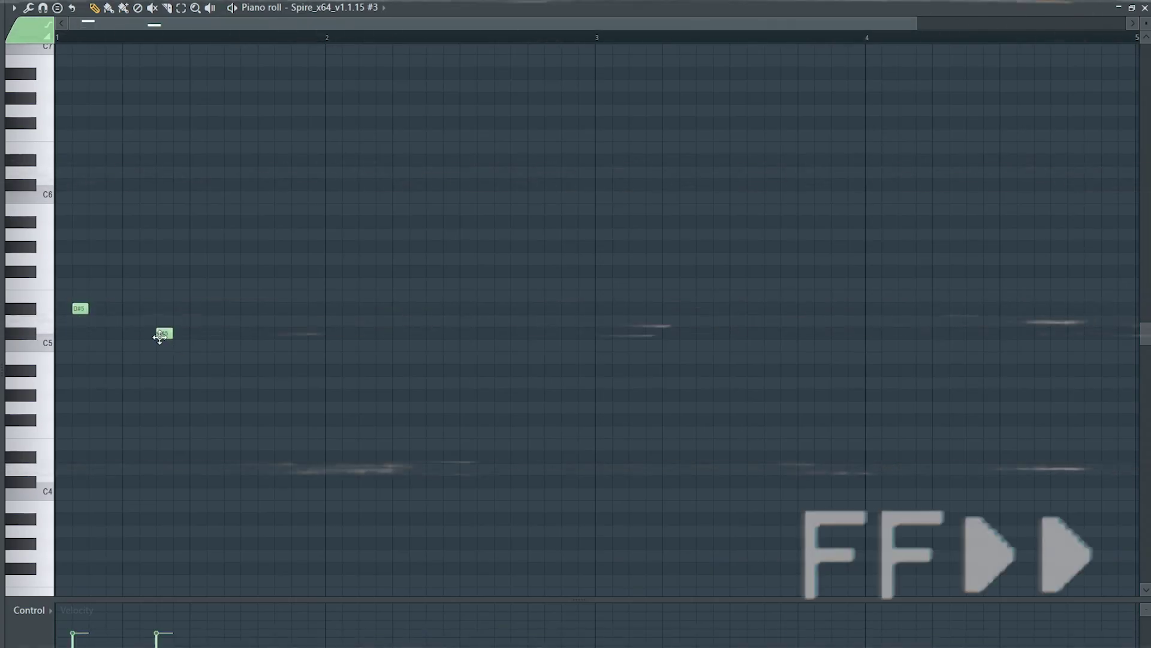
drag(162, 331, 165, 370)
click(215, 358)
click(249, 309)
click(298, 308)
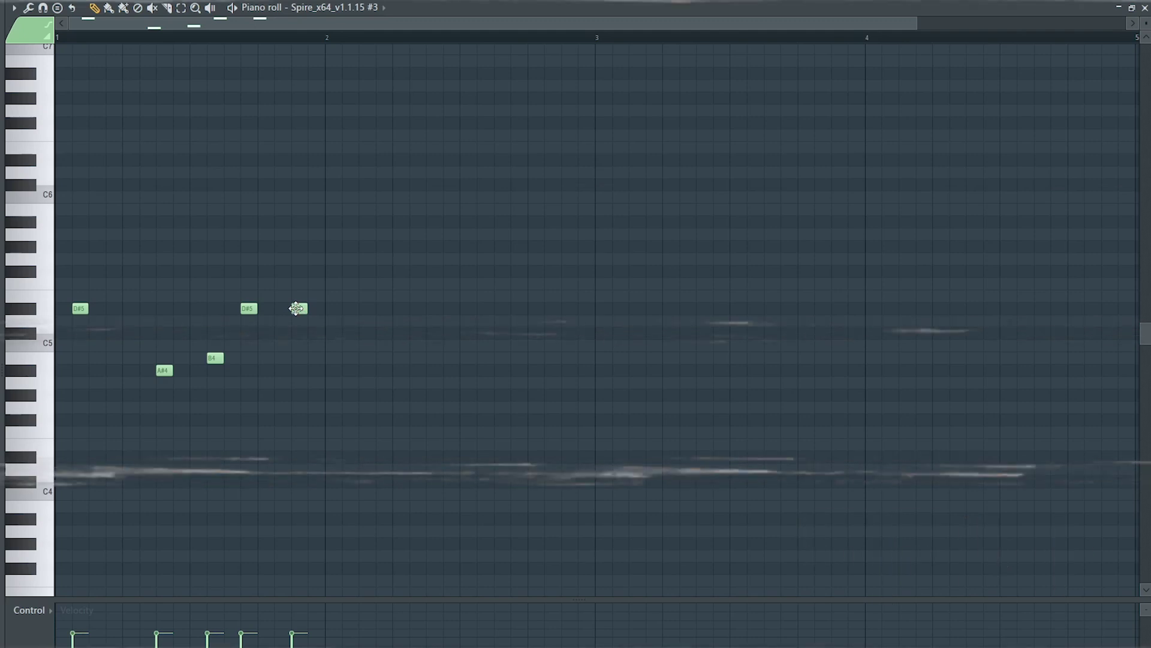
key(space)
key(space)
- Select the bar 1 notes of the third Spire's pattern, duplicate them through bar 4 and play the result
drag(332, 39, 57, 38)
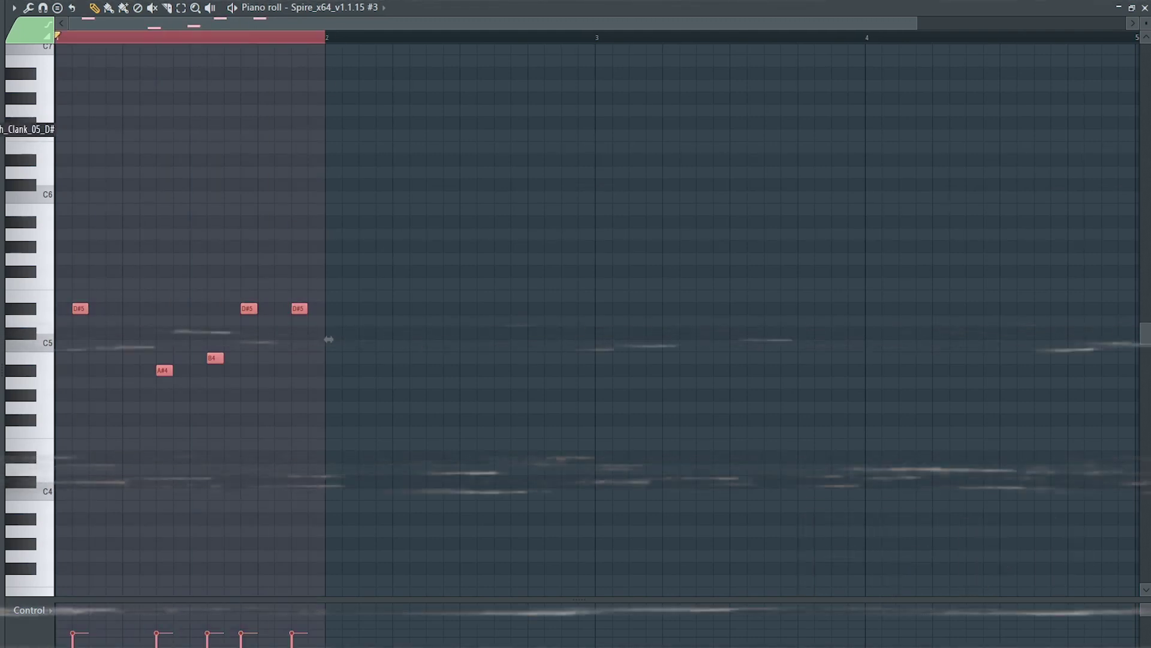
key(ctrl+b)
key(ctrl+b)
key(ctrl+b)
key(ctrl+d)
key(space)
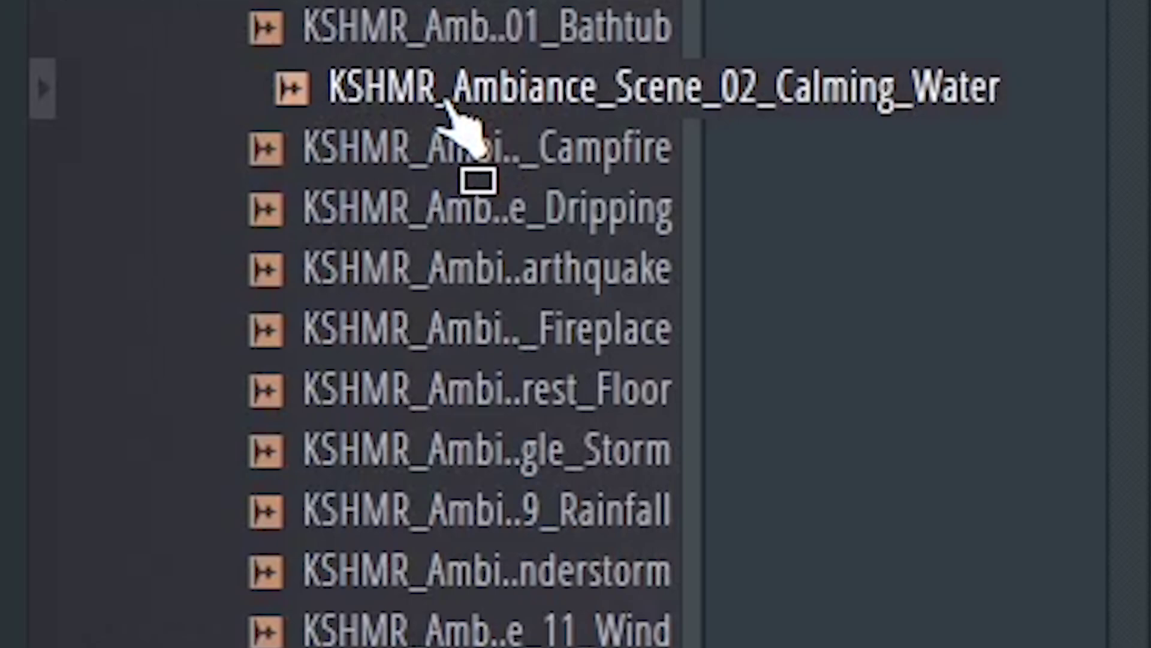
- Place a two-bar KSHMR_Ambiance_Scene_02_Calming_Water clip at the start of Track 11 and raise its EQ's band 1 low cut into the high mids
drag(447, 102, 98, 488)
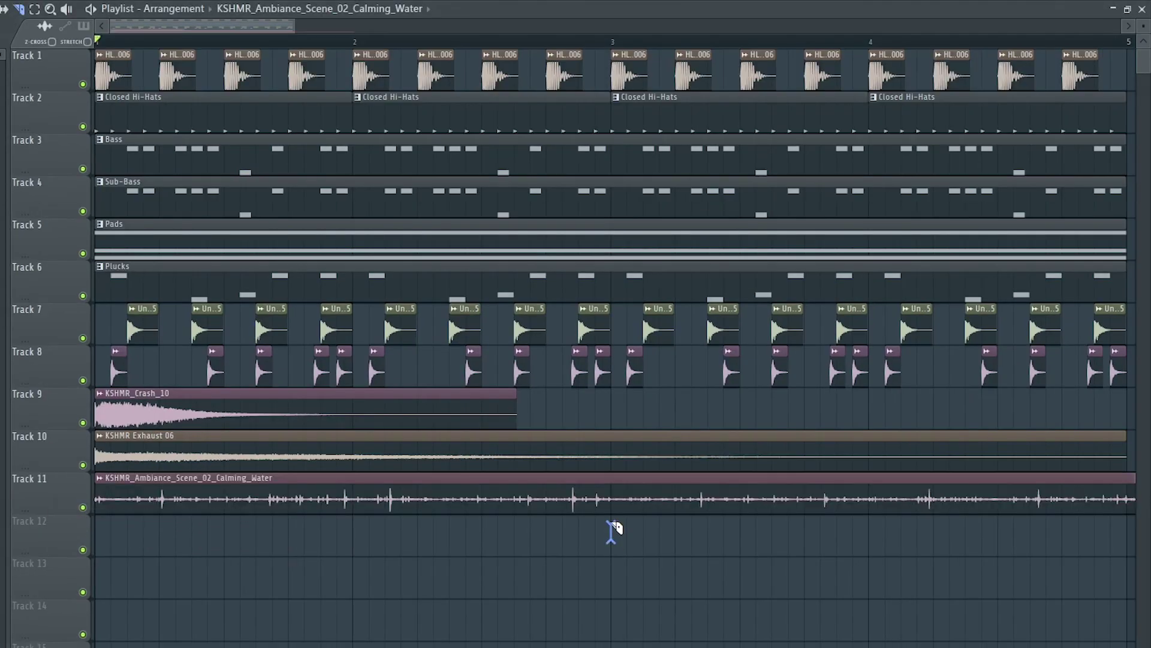
double_click(492, 509)
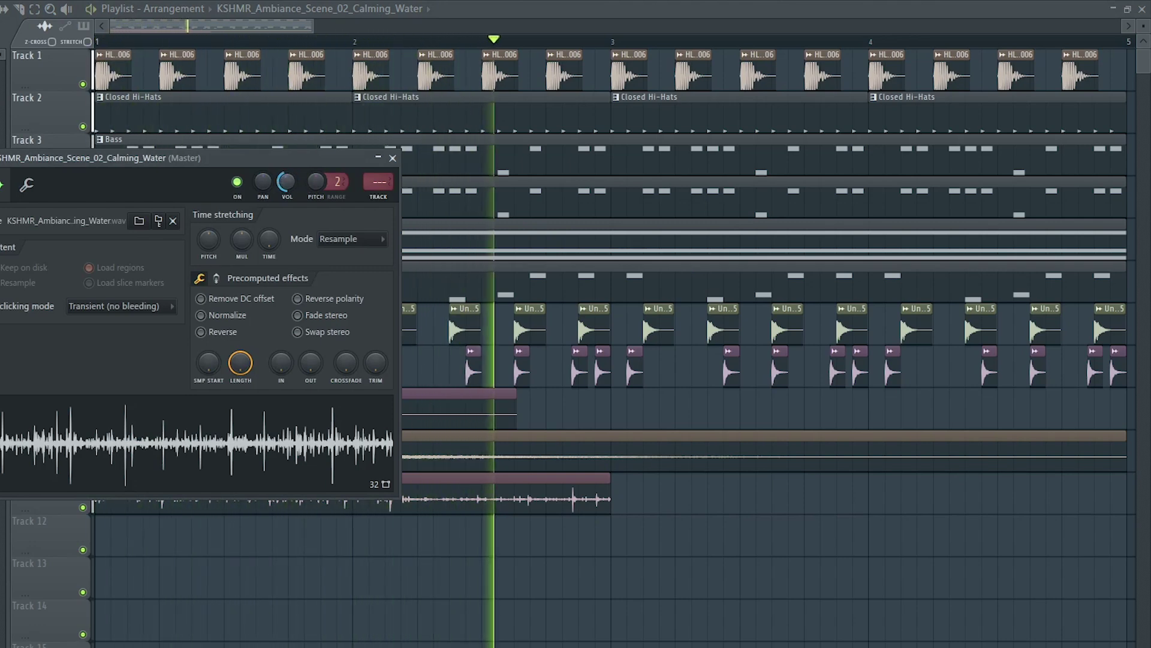
key(space)
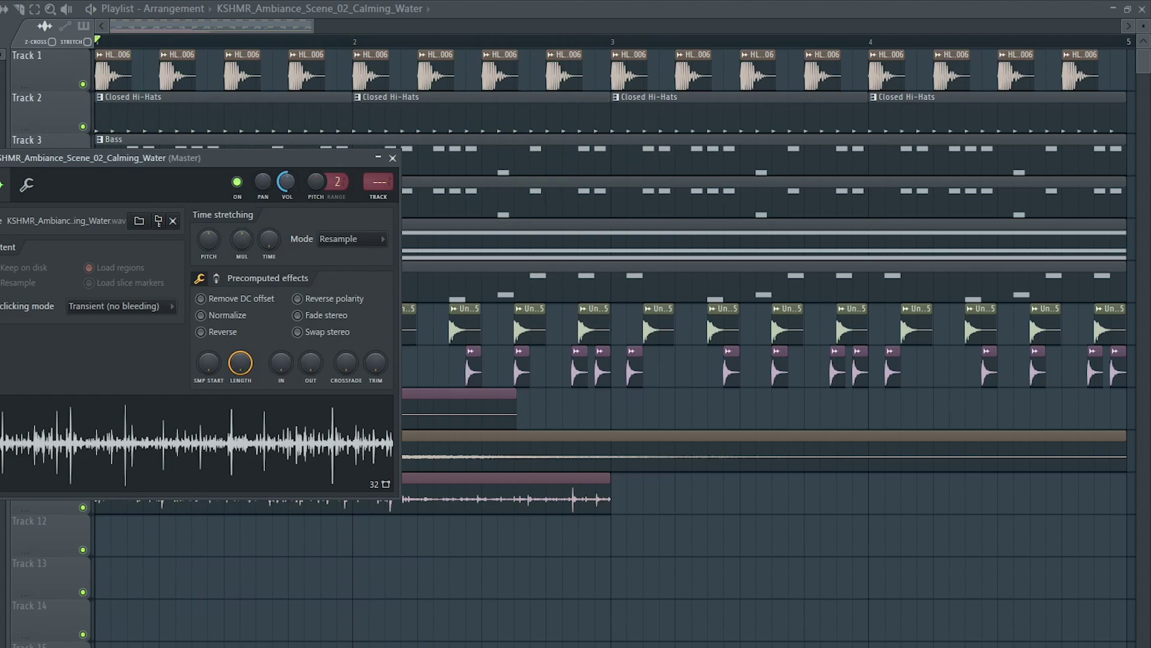
key(space)
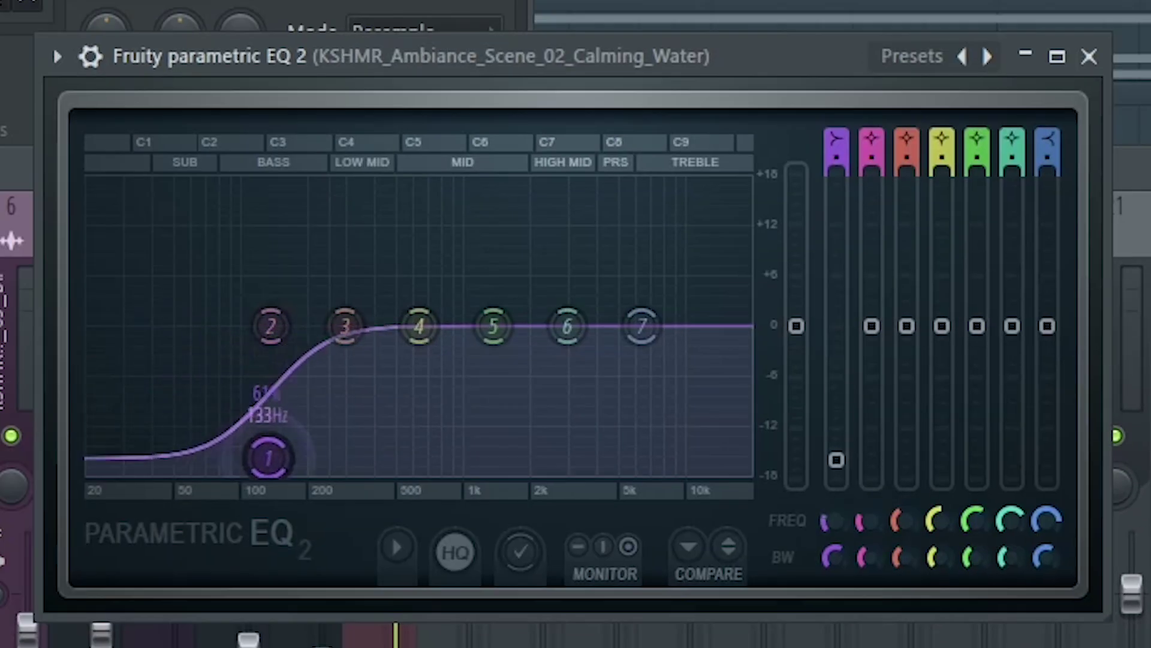
drag(269, 458, 551, 469)
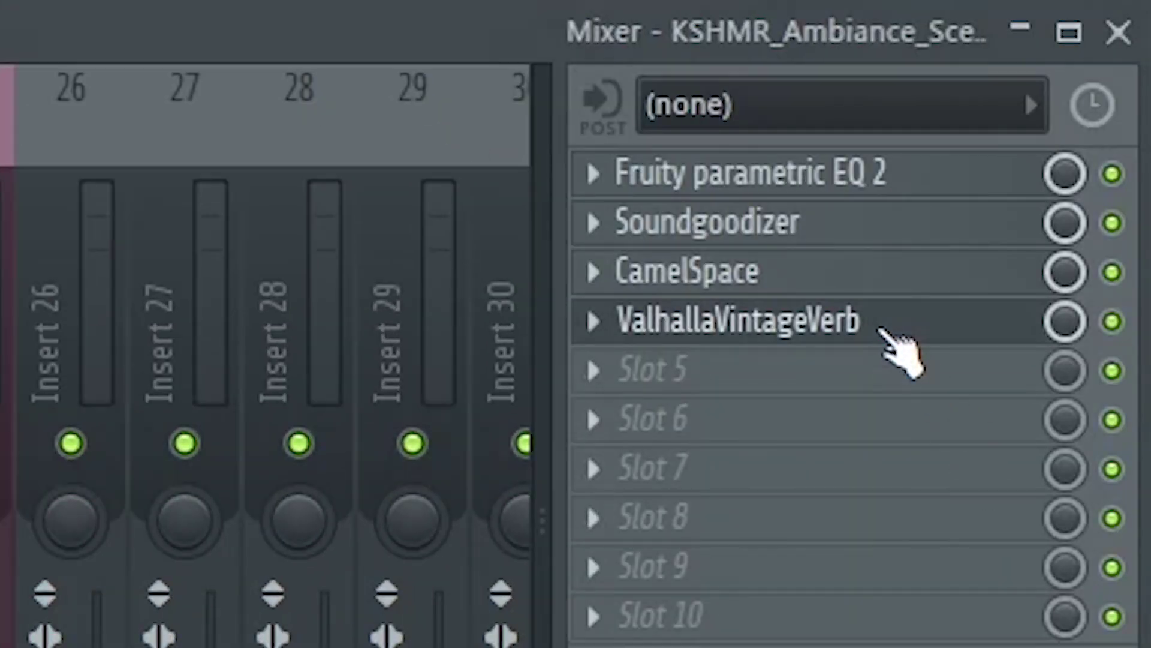
- Turn down the Mix of the water ambience's ValhallaVintageVerb and create an automation clip for that parameter
click(883, 334)
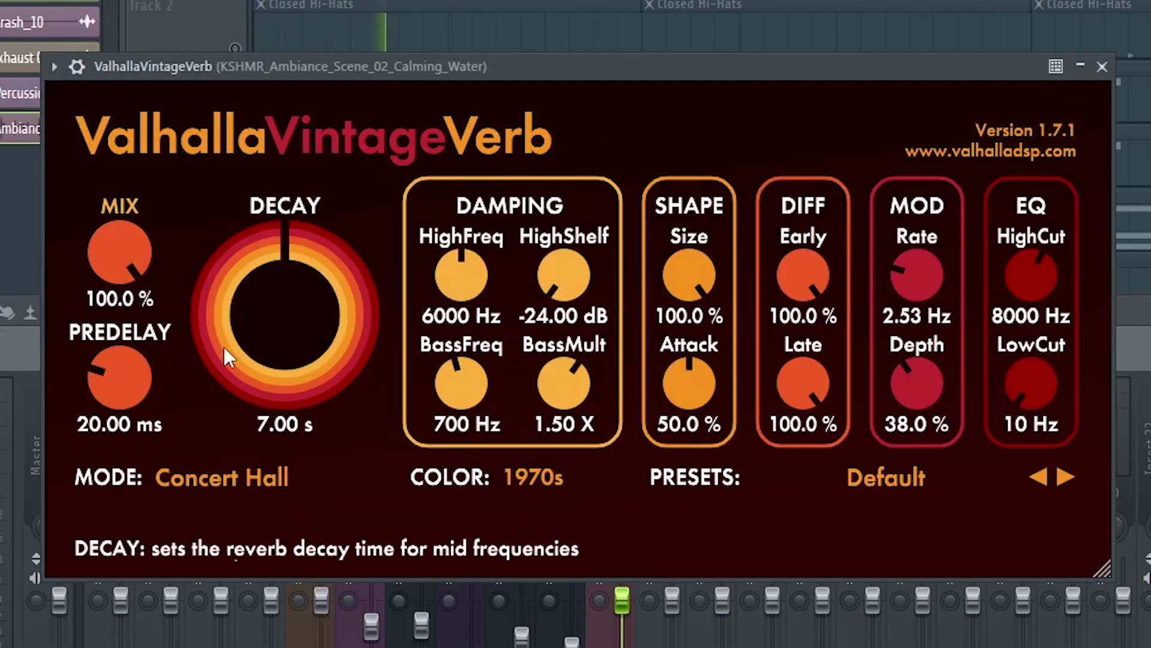
drag(137, 257, 166, 574)
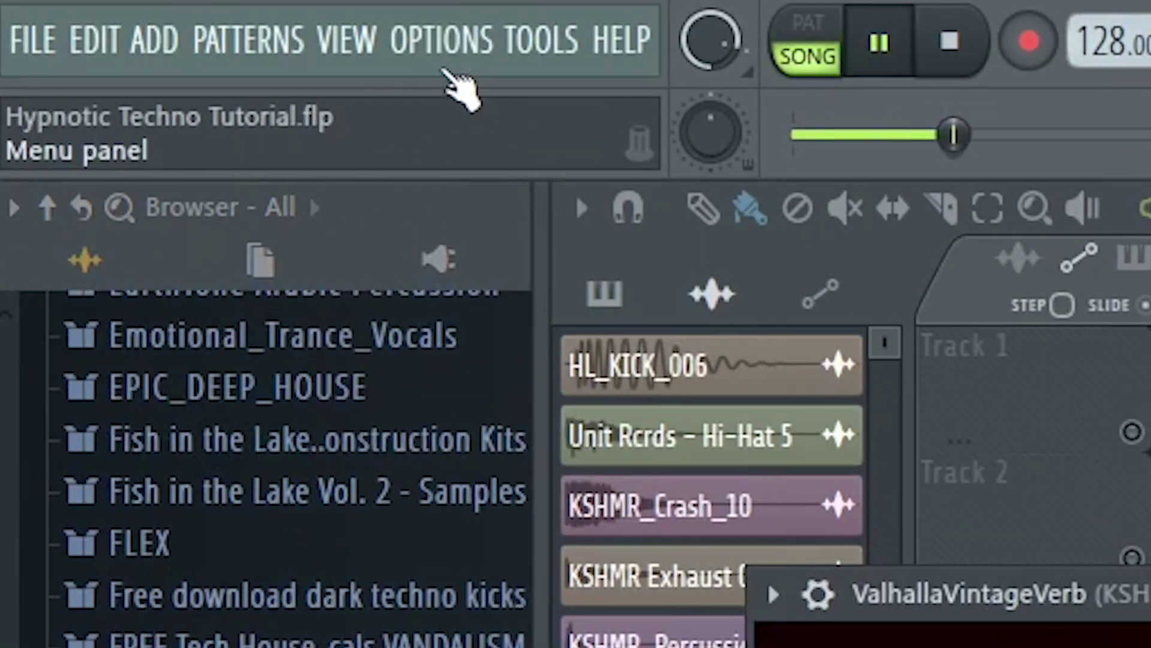
click(542, 12)
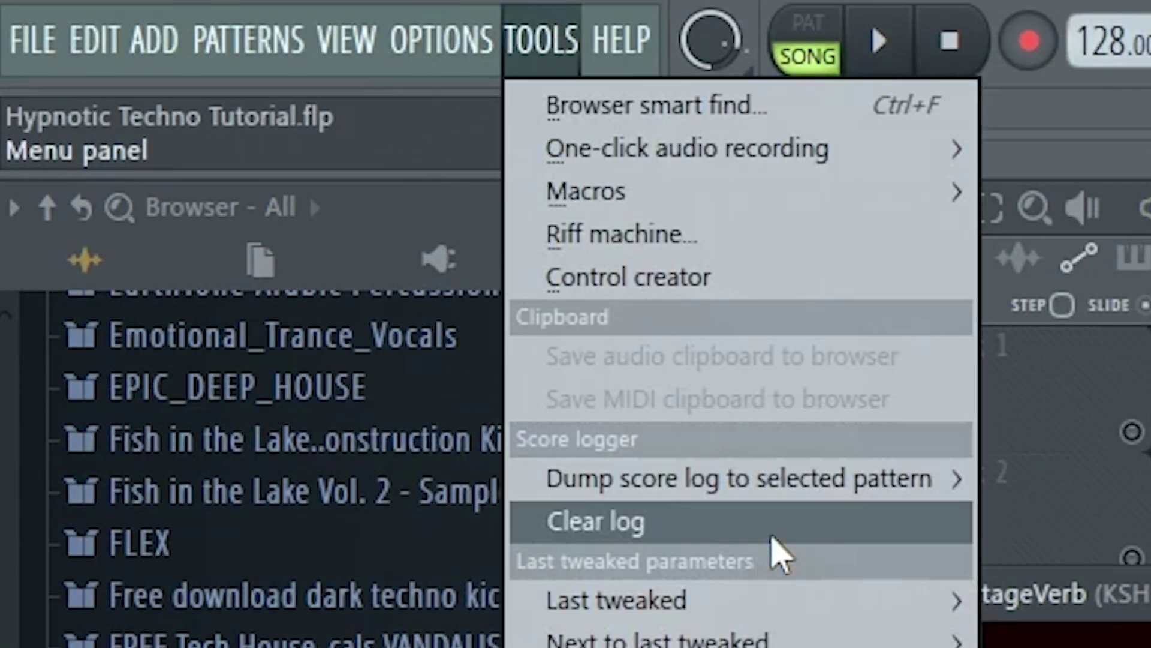
mouse_move(786, 610)
click(828, 558)
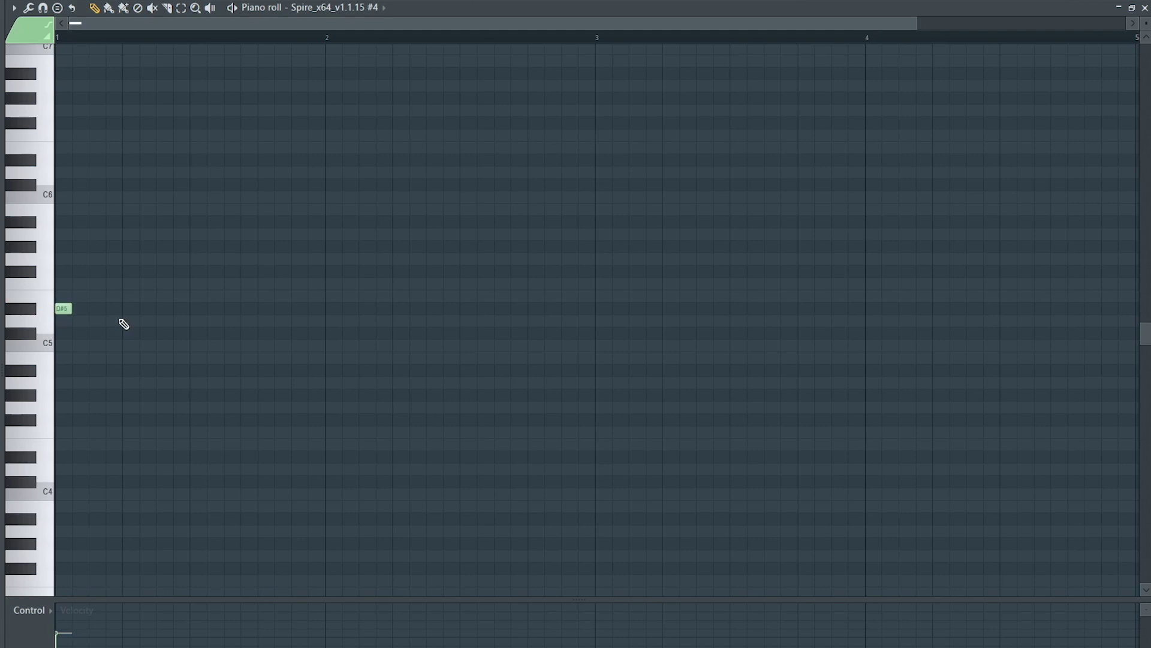
- Write a D#5 note two bars long from bar 1 in the fourth Spire's pattern and preview it
drag(120, 324, 597, 333)
key(space)
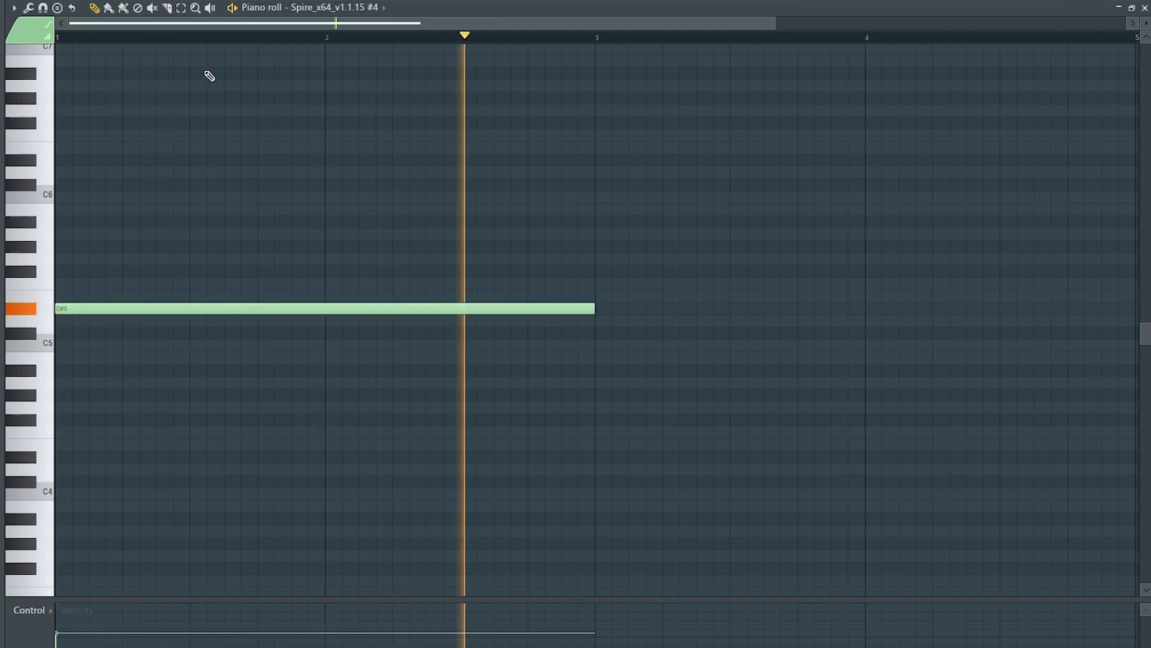
key(space)
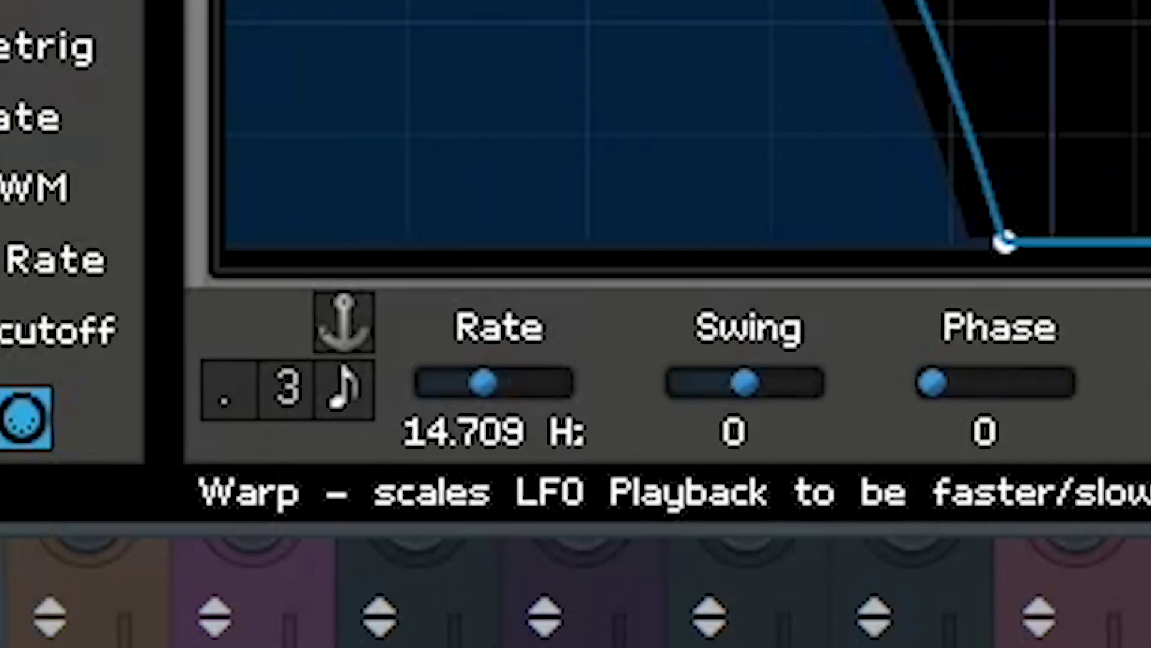
- Sync the LFO rate of the fourth Spire's LFOTool to the tempo and set it to 1/4
click(343, 390)
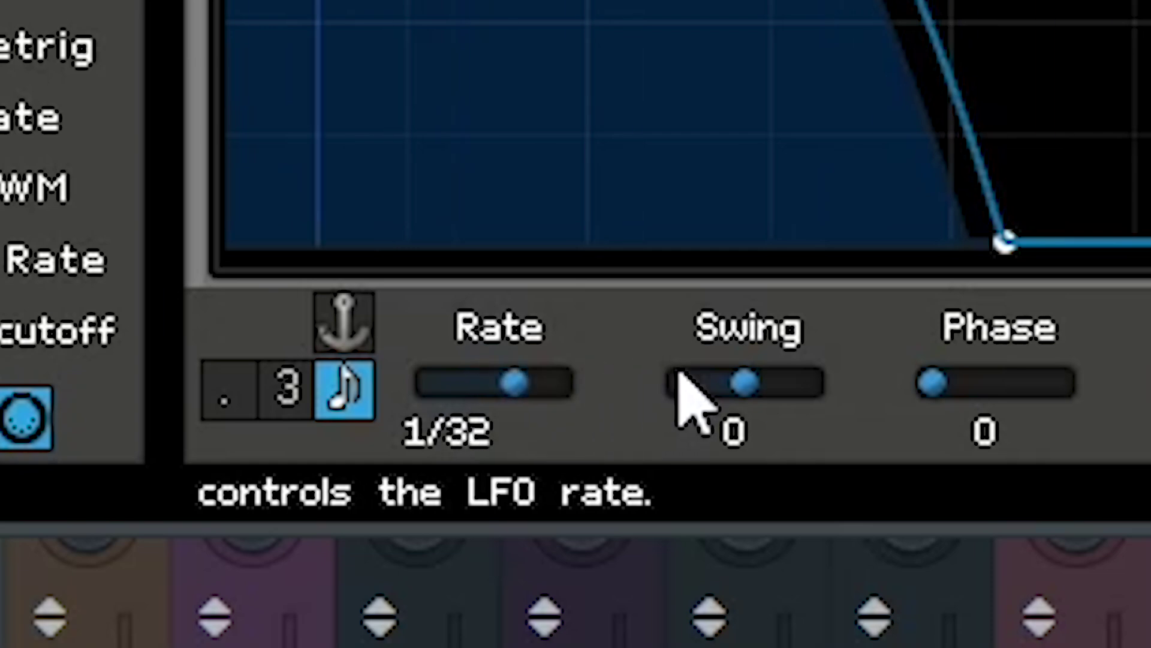
drag(745, 379, 667, 399)
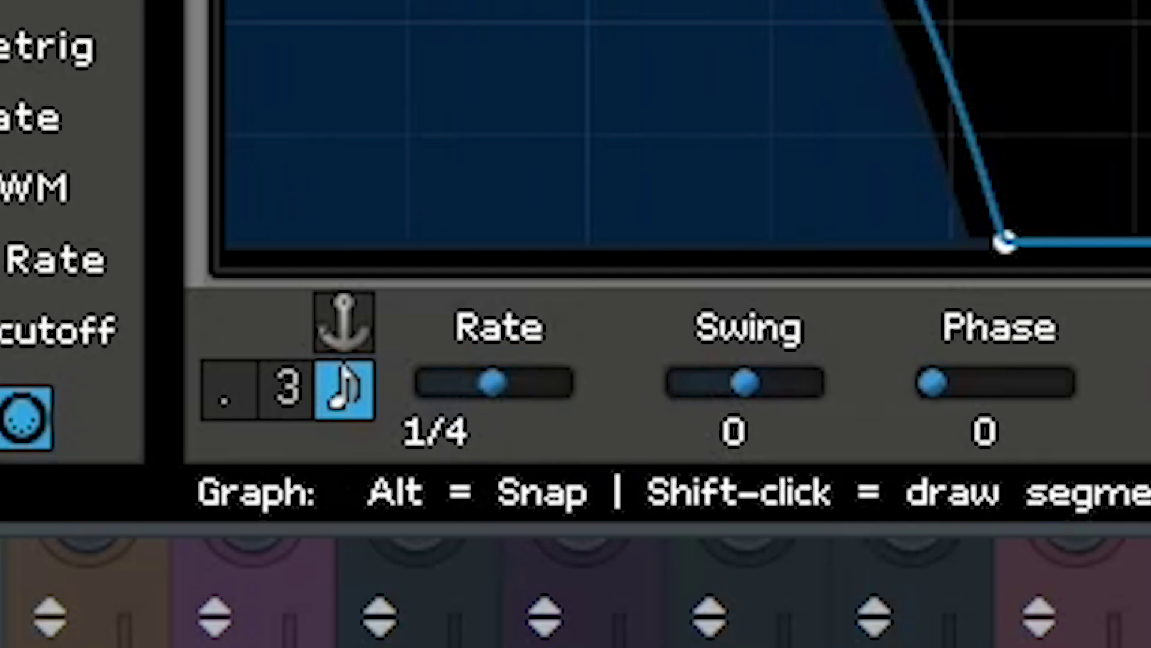
click(346, 319)
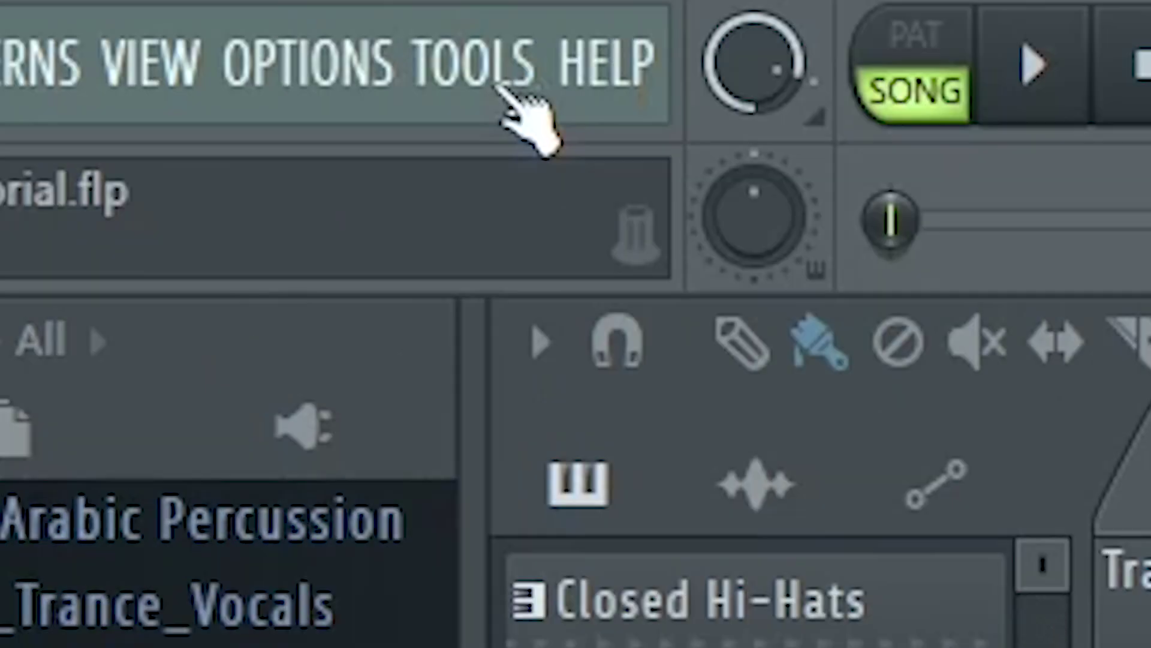
- Create an automation clip for the last tweaked LFOTool Rate parameter of the fourth Spire and play it back
click(527, 108)
mouse_move(351, 326)
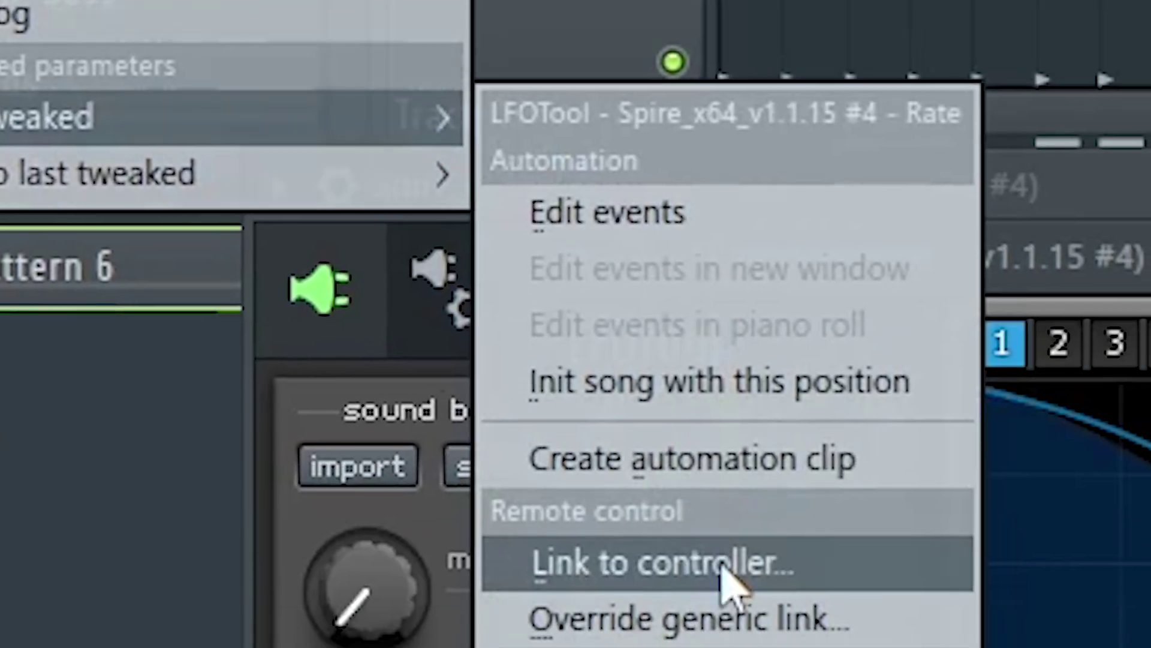
click(931, 644)
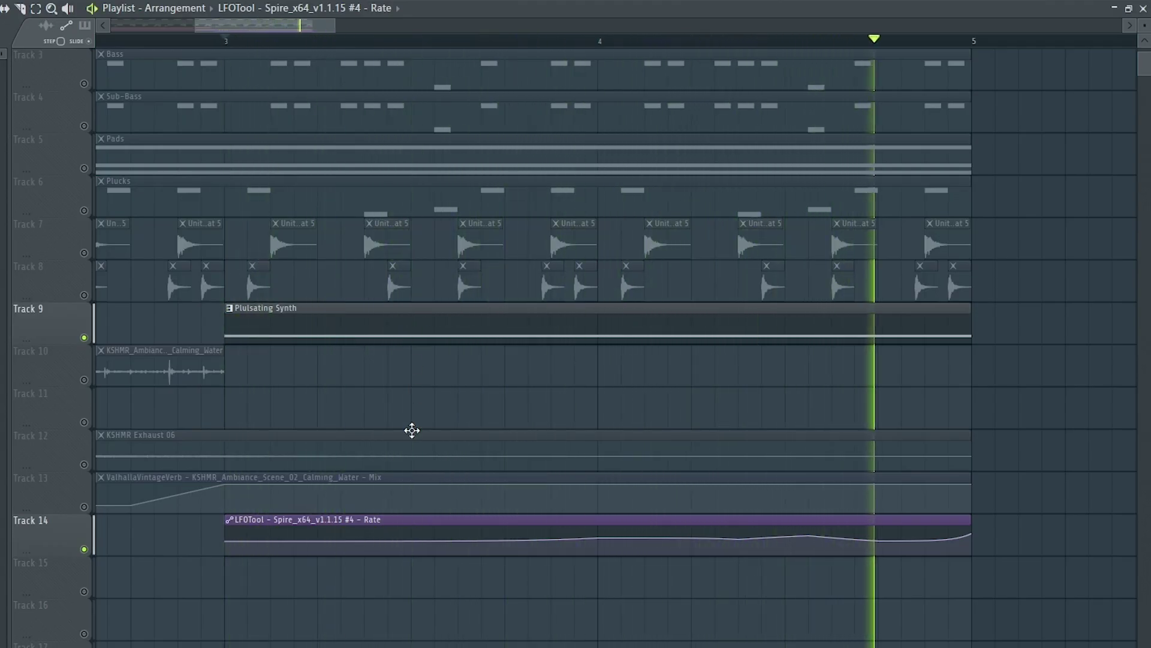
key(space)
- Add the 91V_BI_exhale_wet sample to the playlist and turn its channel volume down while listening
drag(468, 323, 92, 347)
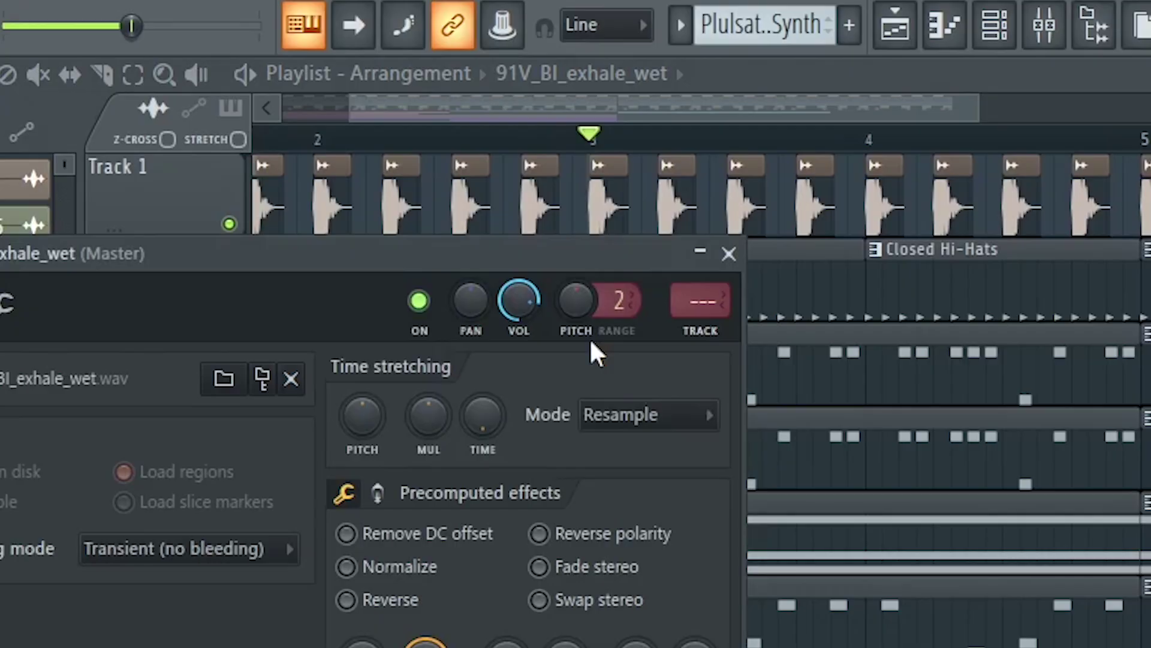
drag(551, 318, 551, 345)
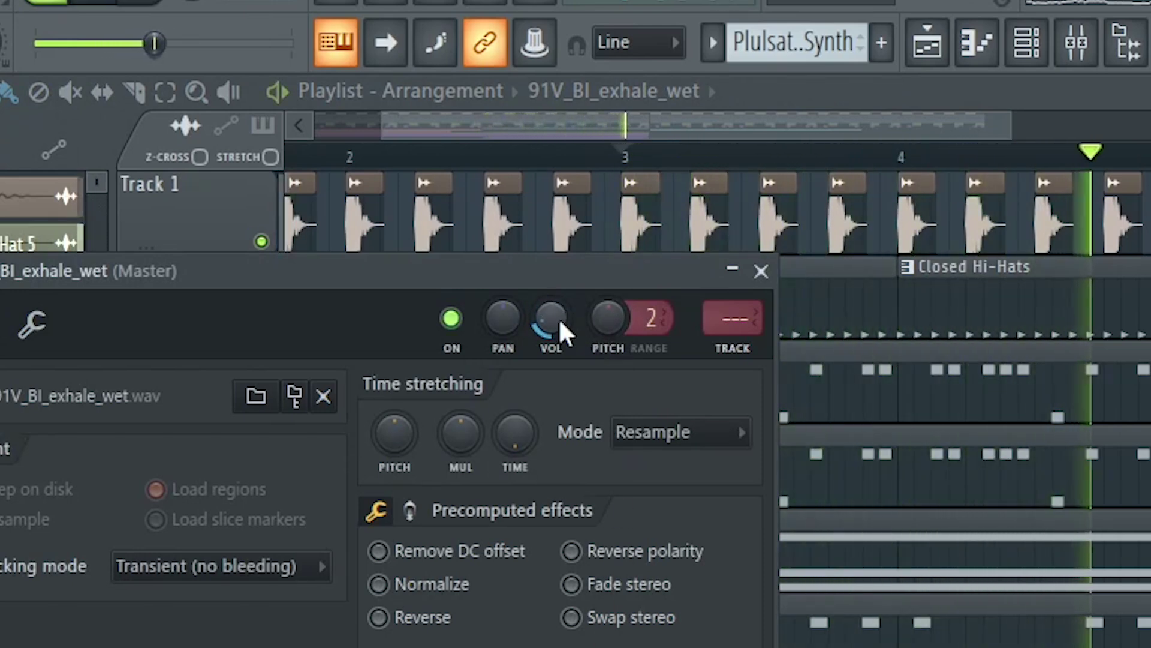
key(space)
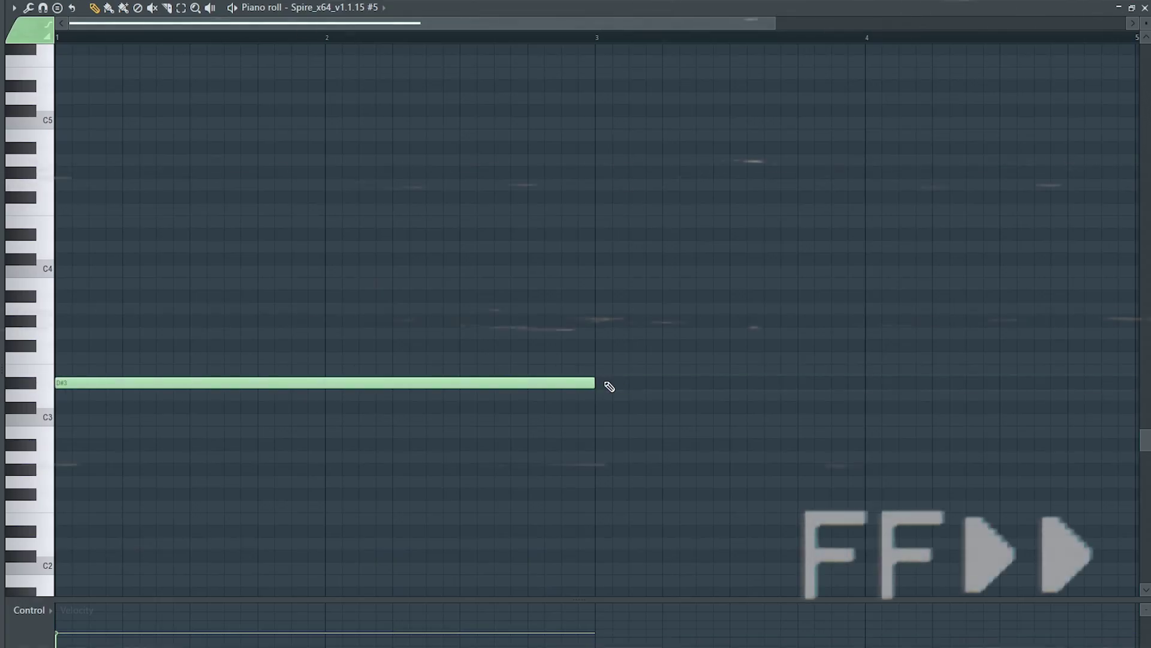
- Shorten the fifth Spire's D#3 note to one step and add short D#3, F3, D#3, D#3 and D#3 notes after it
drag(607, 385, 72, 384)
click(112, 383)
click(230, 358)
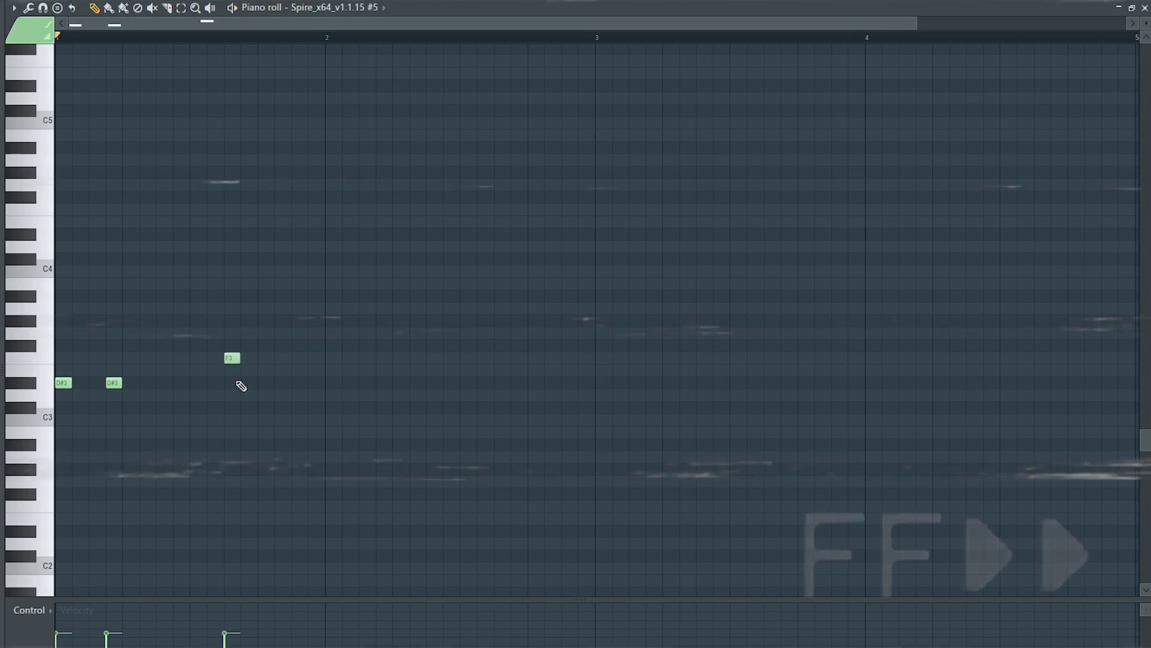
click(281, 383)
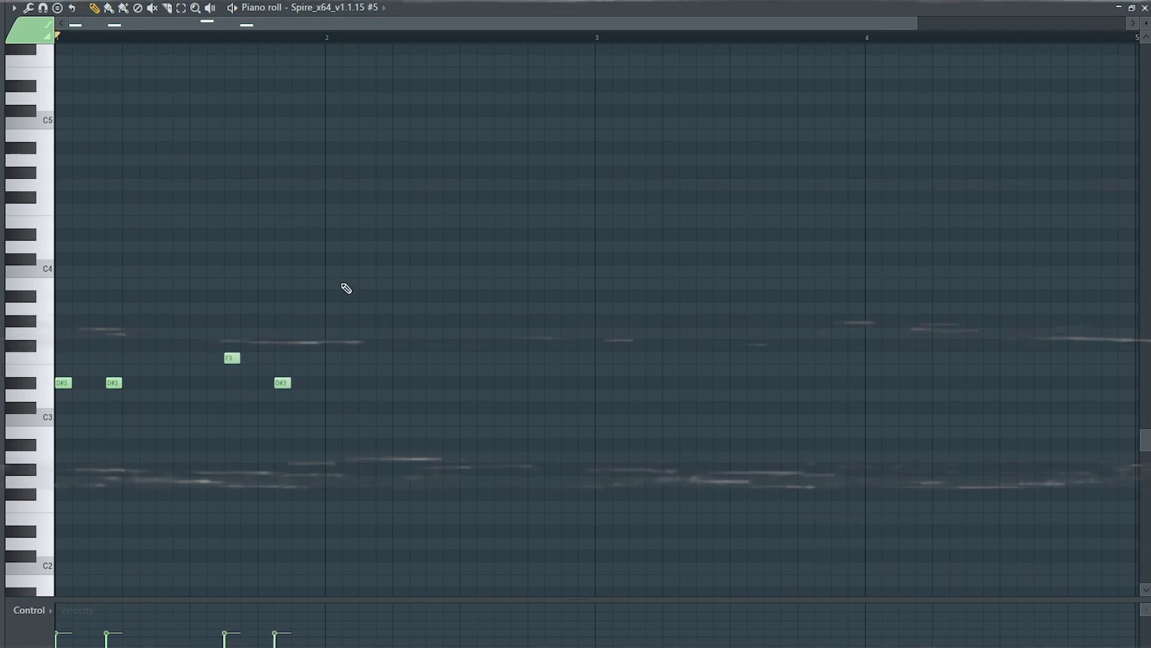
click(331, 383)
click(364, 382)
drag(367, 383, 384, 382)
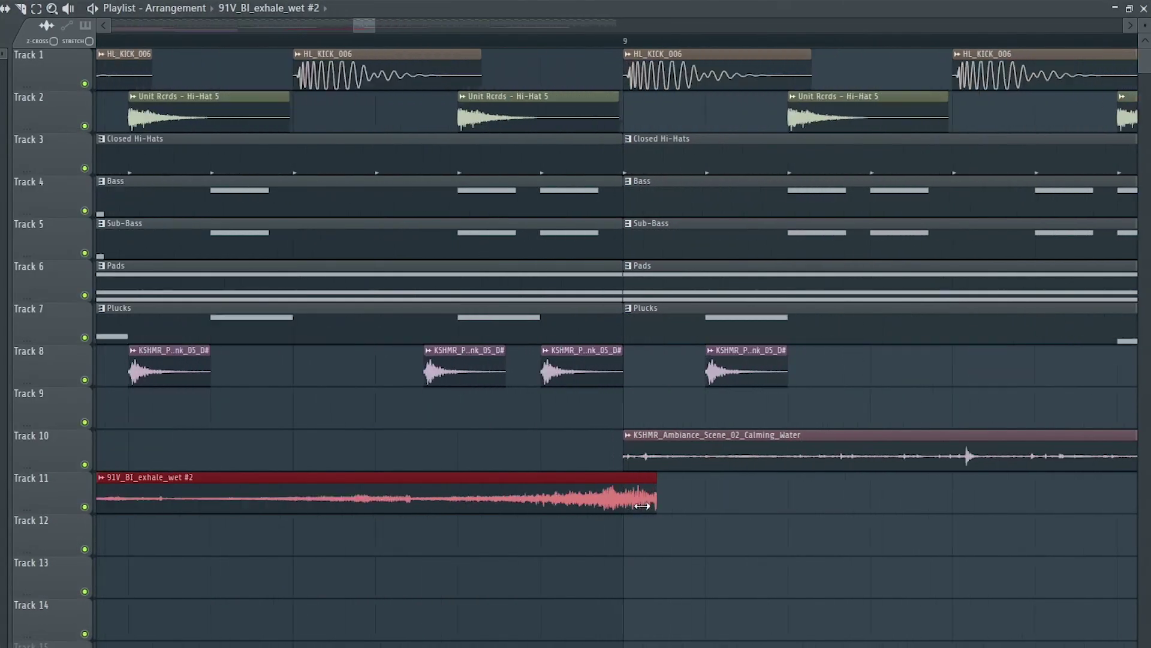
- Trim the 91V_BI_exhale_wet #2 clip to end at bar 9 and duplicate the whole 16-bar arrangement after itself
drag(642, 505, 617, 506)
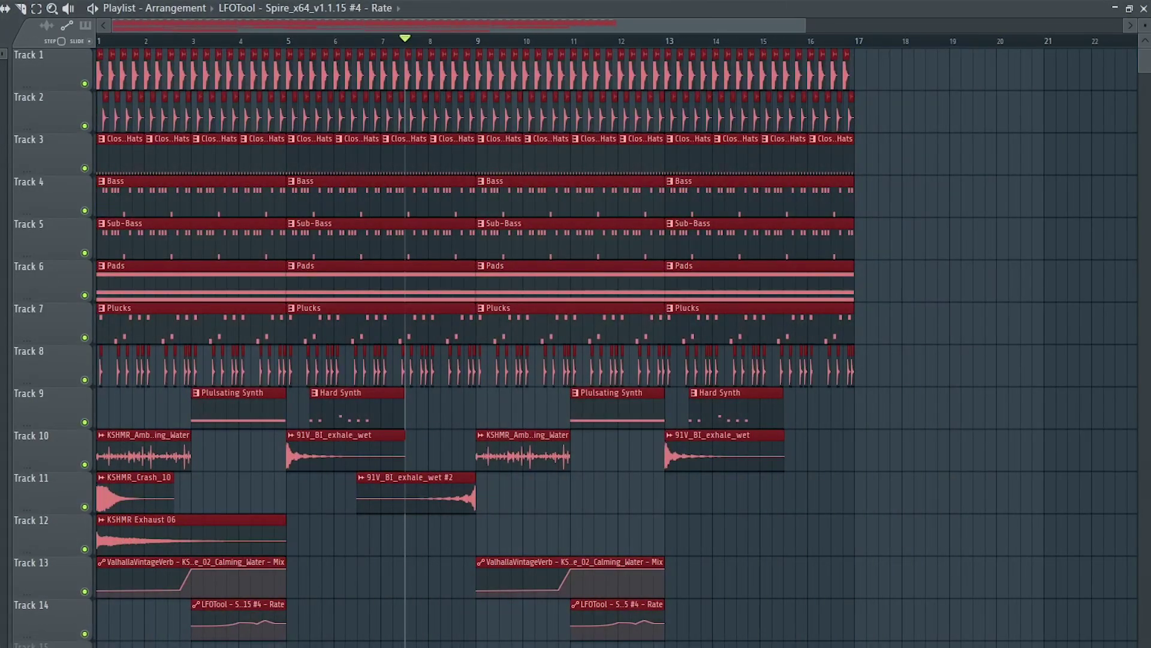
key(ctrl+b)
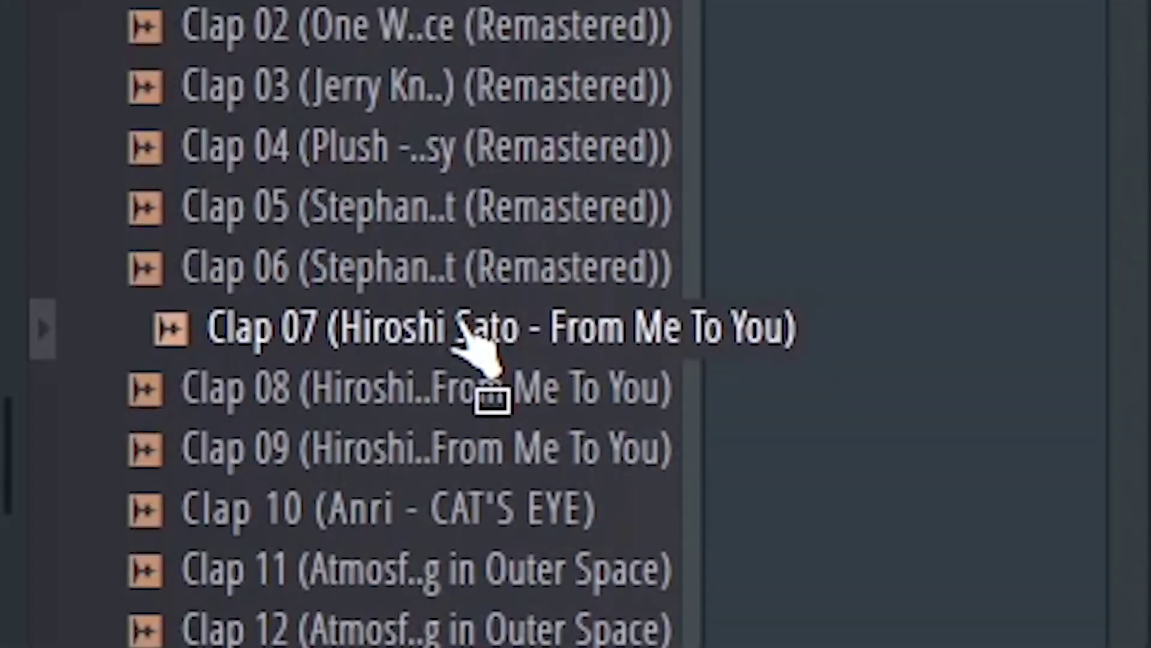
- Add the Clap 07 sample to the playlist, lower its channel volume and close its settings
drag(459, 323, 442, 347)
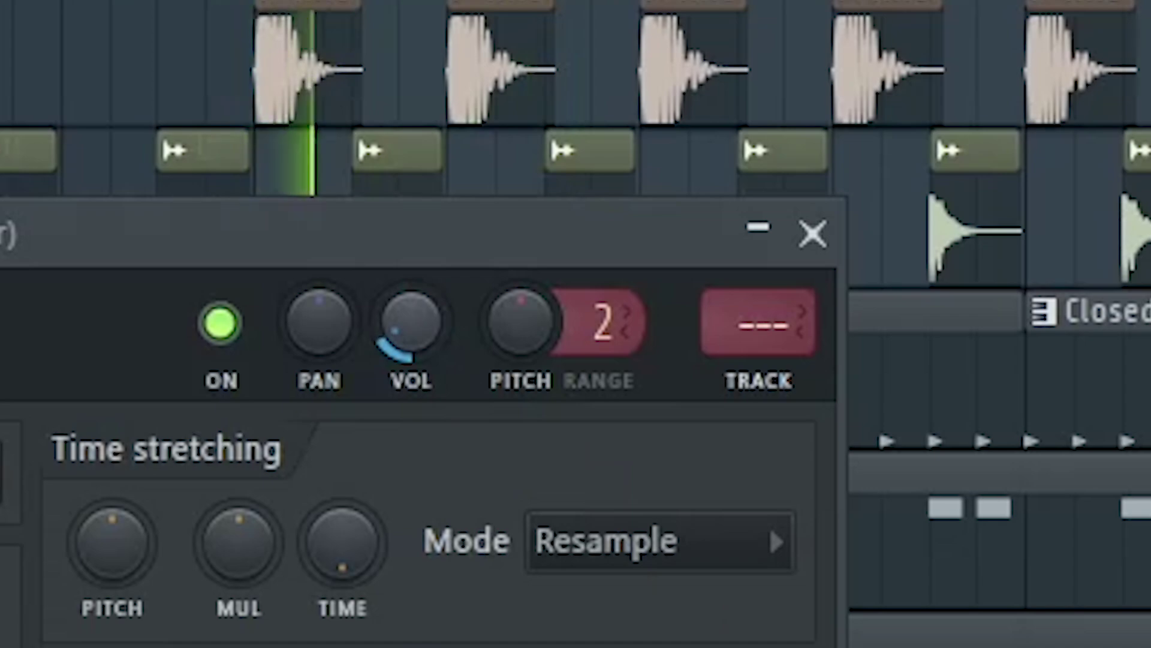
click(813, 230)
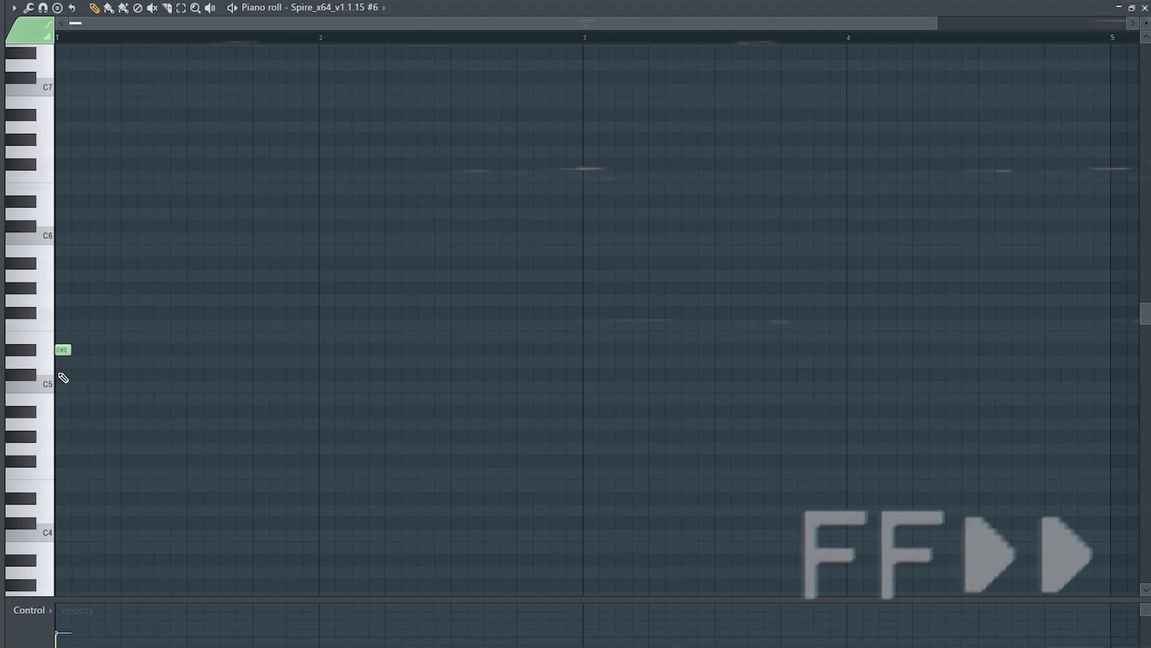
- Complete the D#5, C#5, F#5 motif at the start of the sixth Spire's pattern and repeat it through bar 2
click(108, 313)
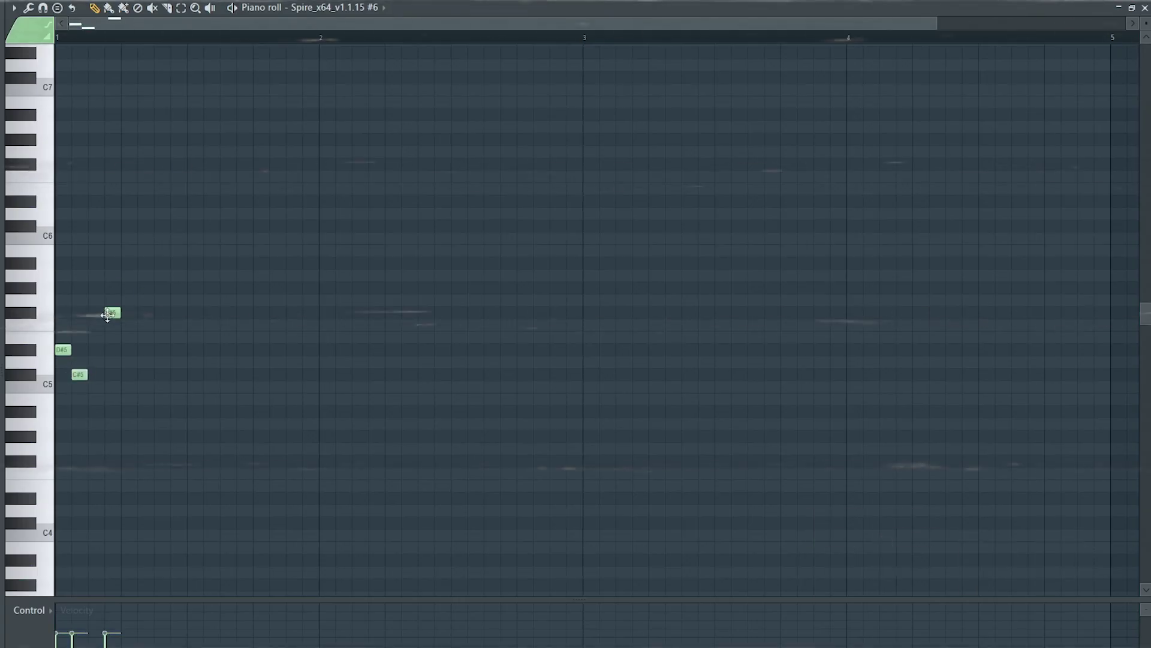
key(ctrl+a)
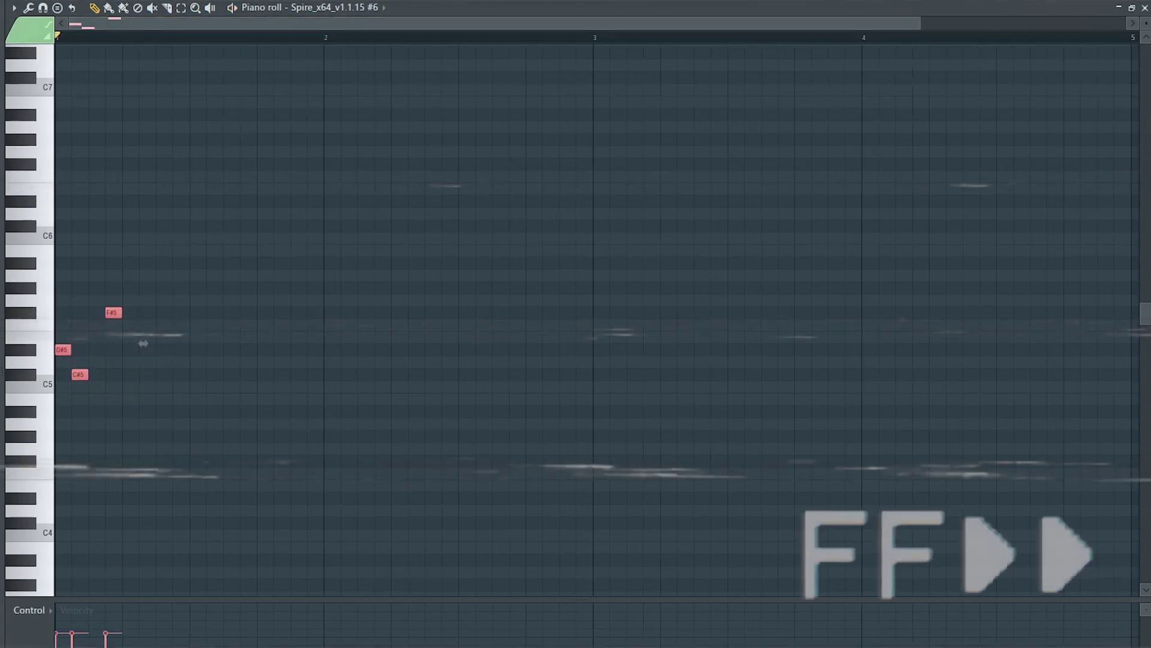
key(ctrl+b)
key(ctrl+b)
key(ctrl+b)
key(ctrl+b)
key(ctrl+b)
key(ctrl+b)
key(ctrl+b)
key(space)
key(space)
- Write an F#5, F5, F#5 motif at the start of bar 3 in the sixth Spire's pattern, select it and preview it from there
click(600, 312)
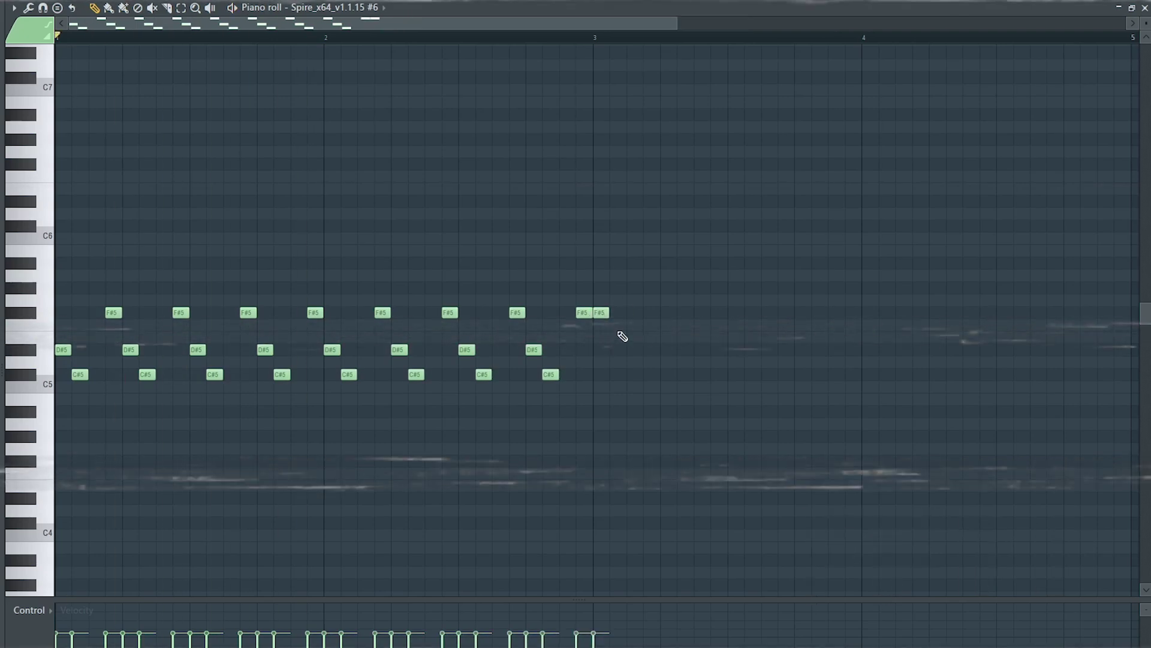
click(618, 337)
click(651, 312)
drag(618, 337, 599, 304)
click(594, 37)
key(space)
key(space)
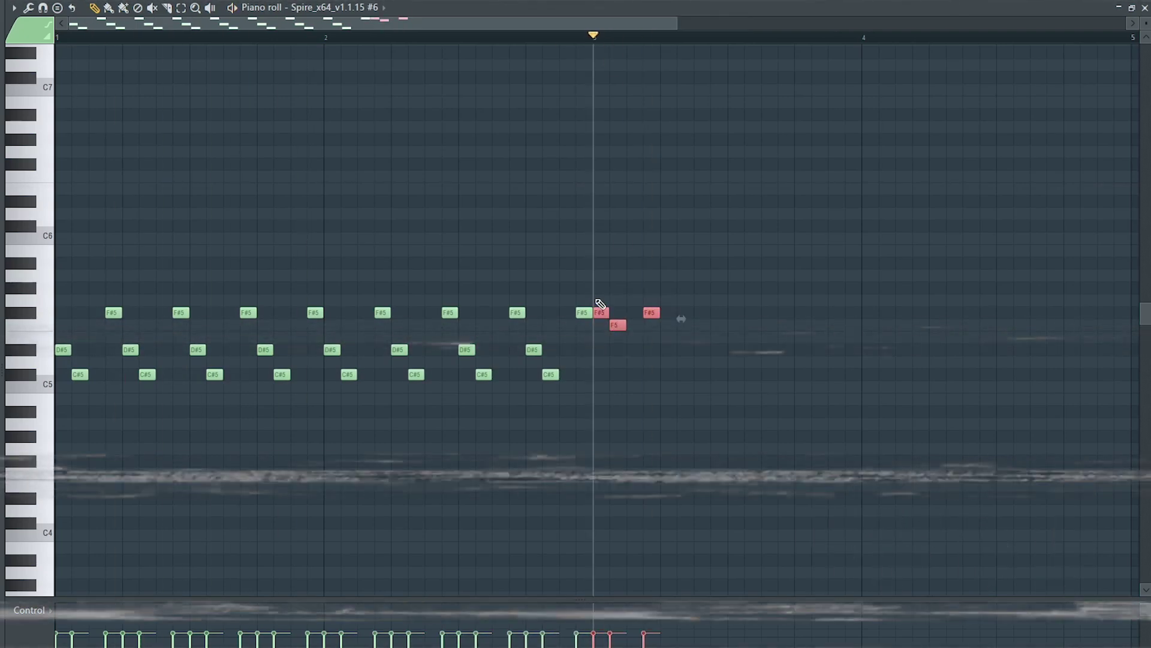
- Duplicate the selected F#5, F5, F#5 motif through the end of bar 4
key(ctrl+b)
key(ctrl+b)
key(ctrl+b)
key(ctrl+b)
key(ctrl+b)
key(ctrl+b)
key(ctrl+b)
- Select the last F#5 note of each repeated motif in bars 3 and 4, shorten them together and play the result
ctrl+click(655, 350)
drag(644, 350, 652, 314)
drag(711, 350, 720, 314)
drag(779, 350, 788, 315)
drag(846, 293, 870, 317)
drag(914, 353, 922, 316)
drag(1130, 313, 1124, 314)
key(space)
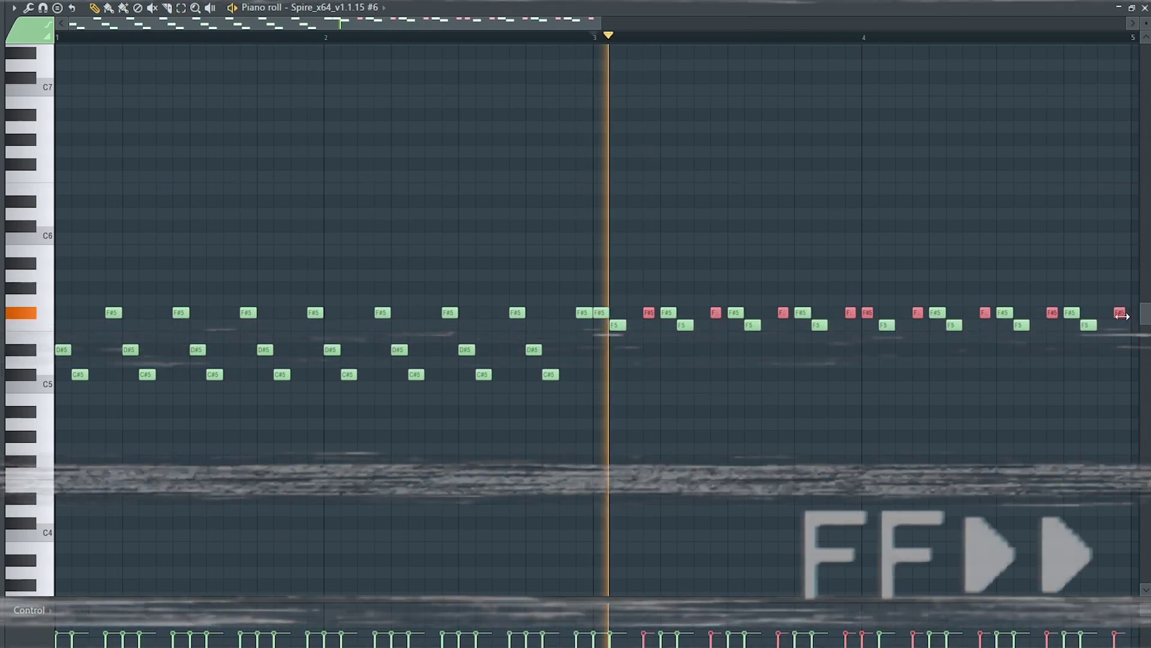
- Shorten the last F#5 note of bar 2 in the sixth Spire's pattern and play the pattern from the start
key(space)
click(527, 38)
ctrl+click(579, 270)
drag(591, 312, 587, 312)
click(58, 37)
key(space)
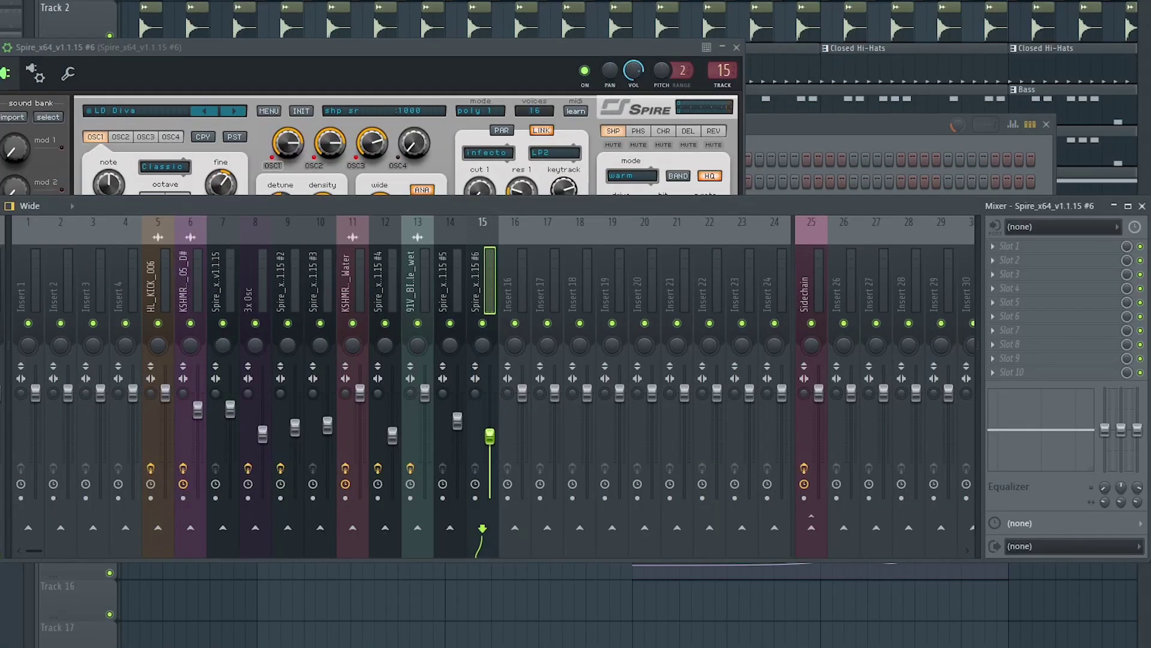
- Sidechain the sixth Spire's mixer track 15 to the Sidechain track 25
right_click(811, 527)
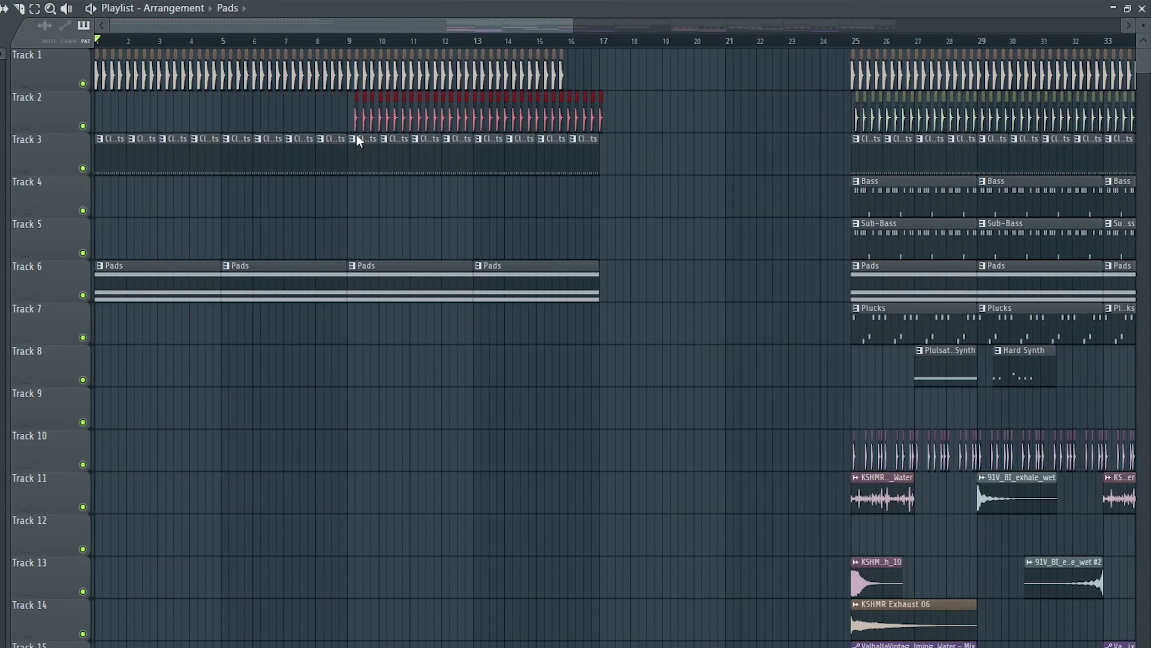
- Duplicate the Bass clip that starts at bar 9 so the bassline runs through bar 16
drag(560, 25, 310, 24)
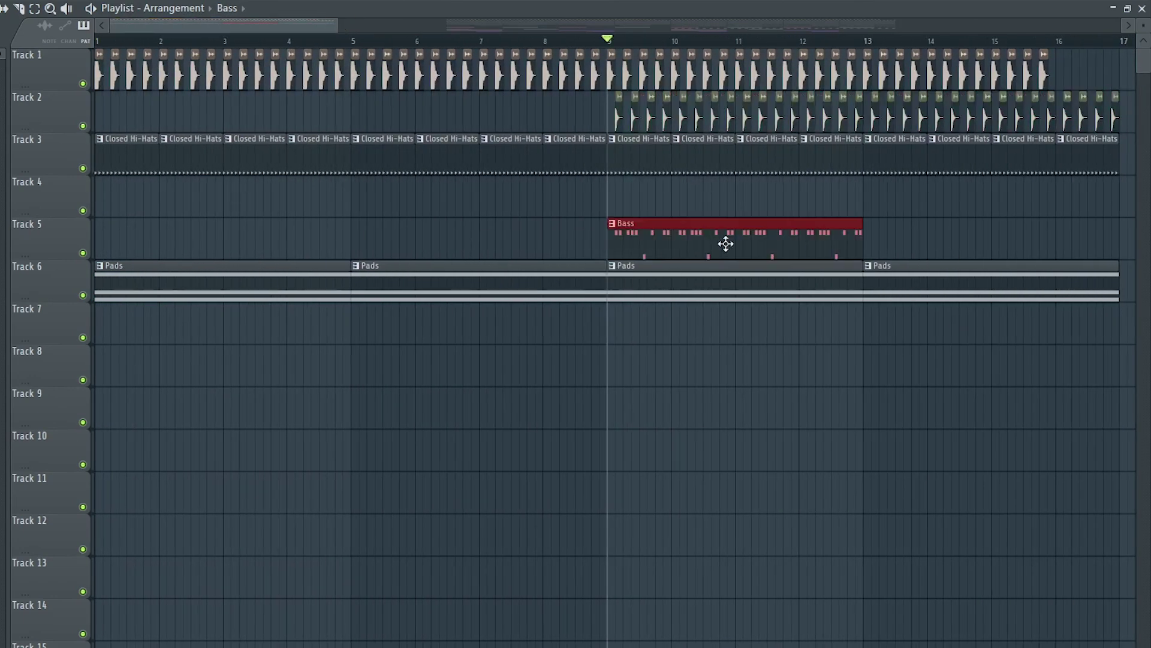
key(ctrl+b)
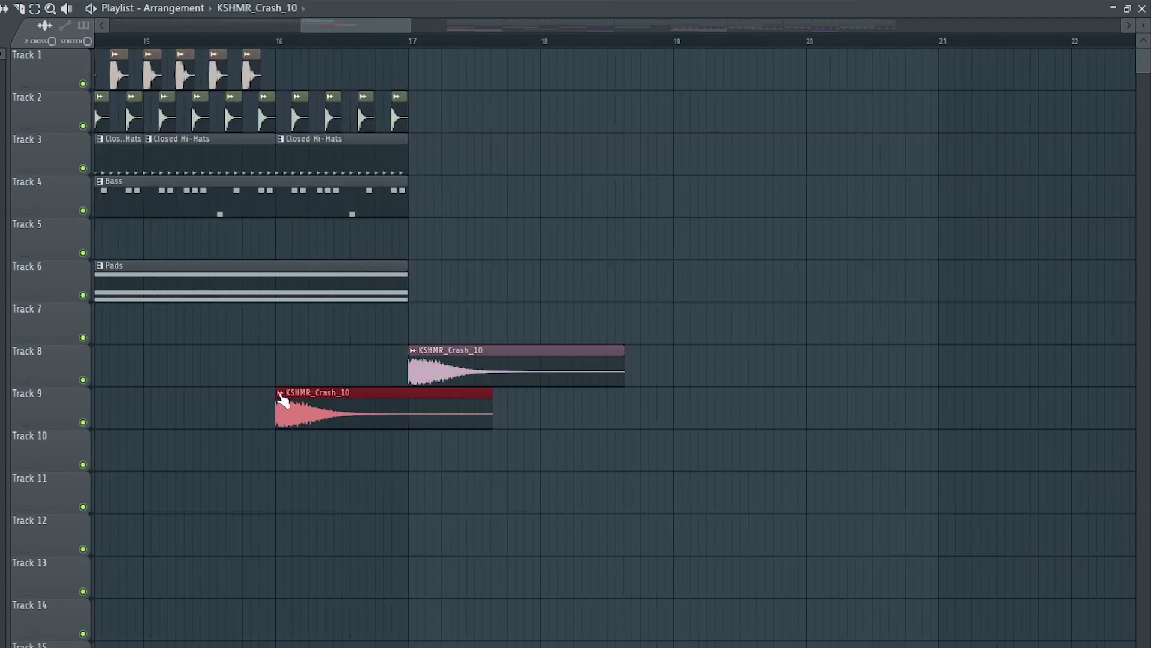
- Turn the Track 9 crash into a separate reversed copy ending at bar 17 and play the transition
click(230, 331)
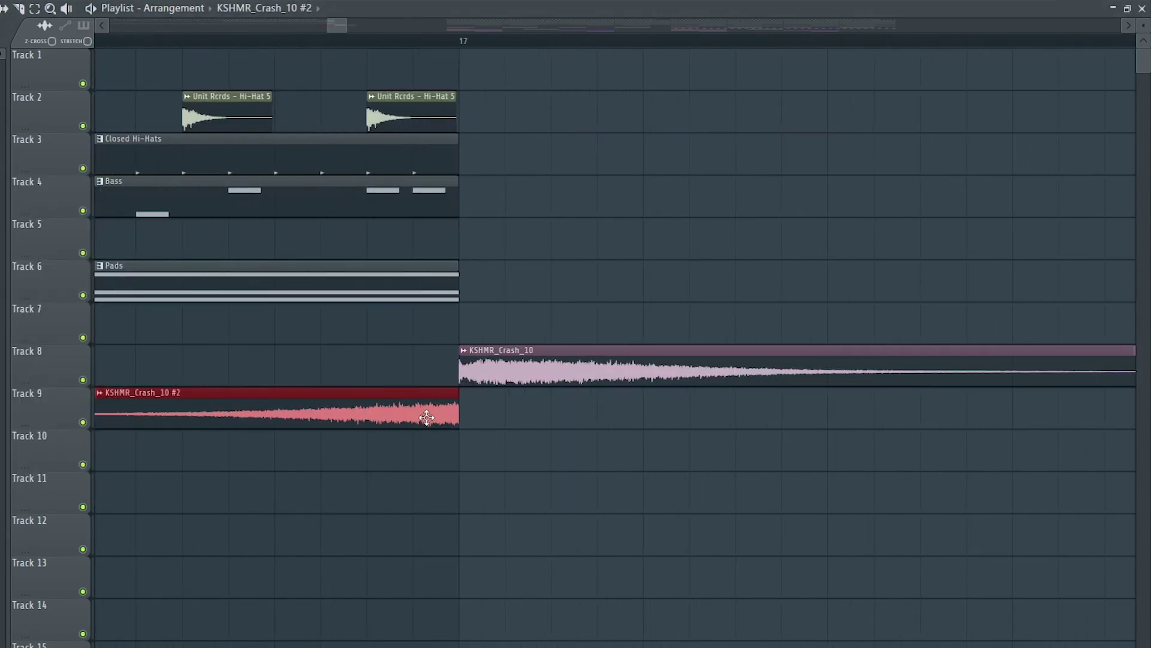
click(321, 40)
key(space)
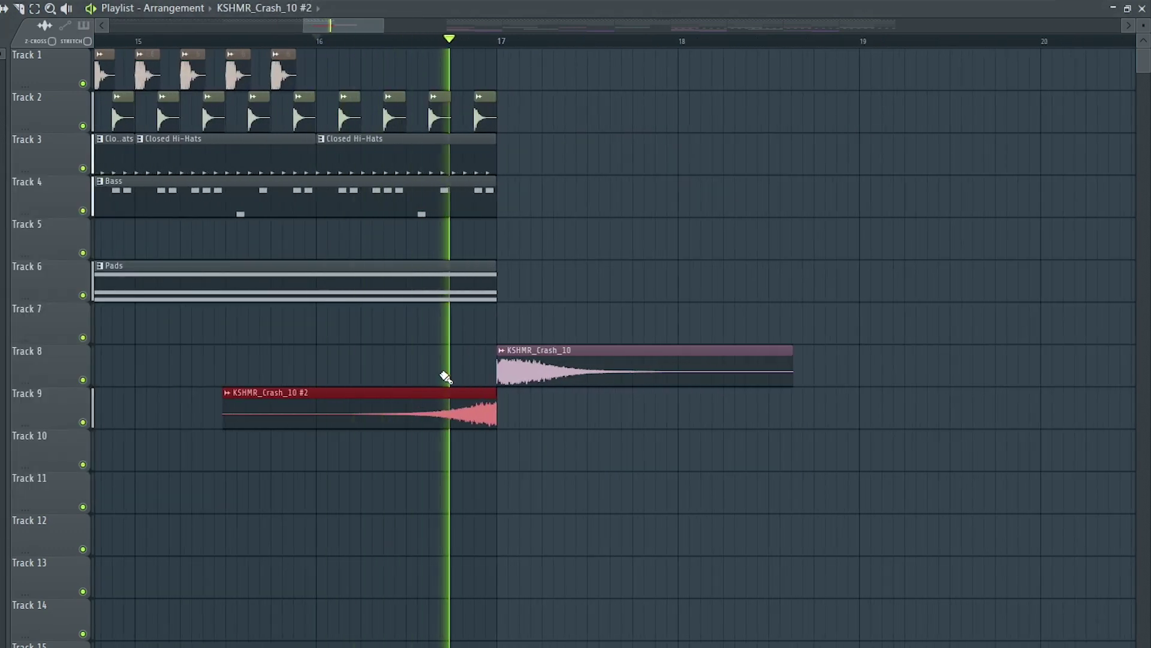
click(450, 428)
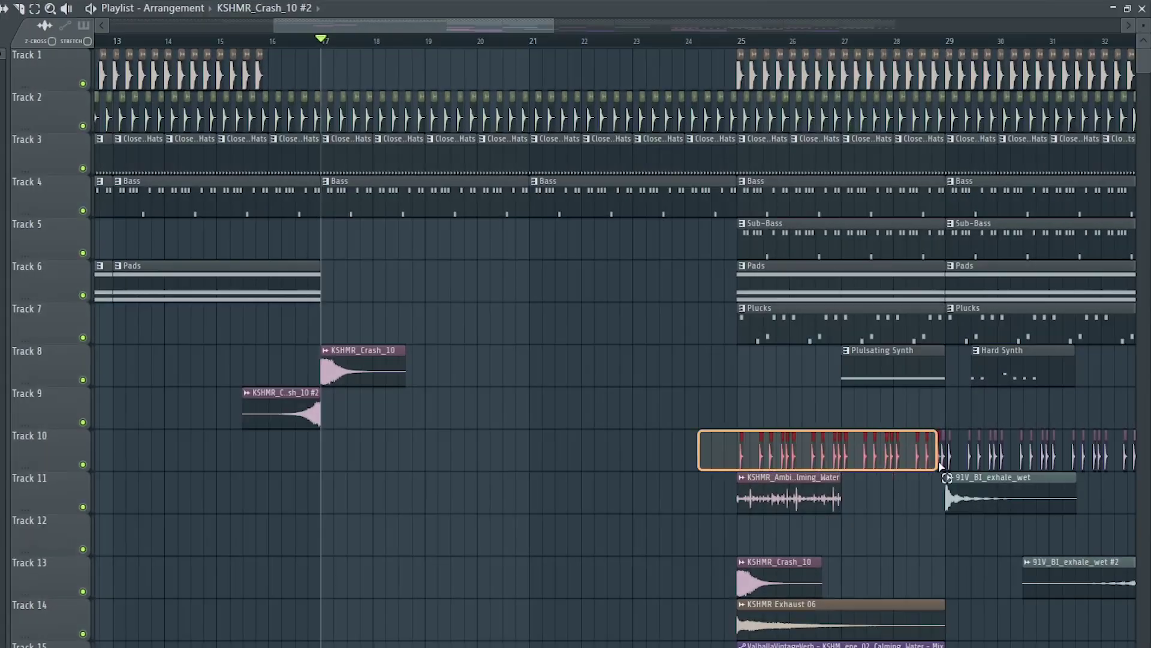
- Copy the Track 10 percussion back to bar 17 and add KSHMR_Long_Sweep_12_Clean on Track 12, ending at bar 24
drag(1037, 433, 121, 545)
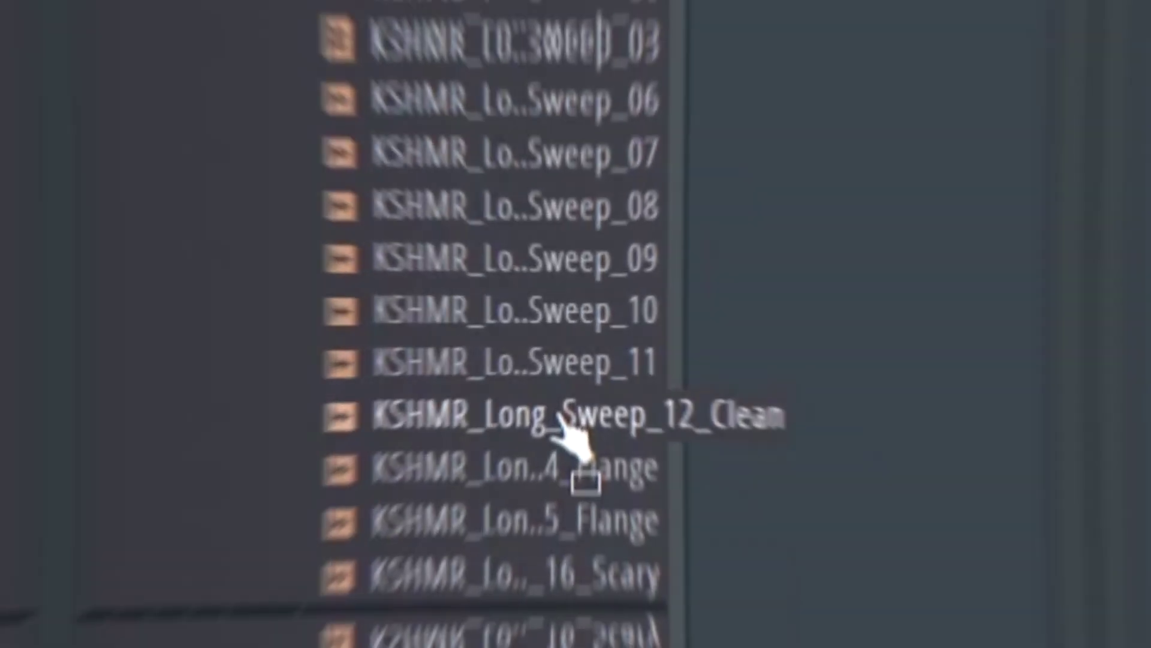
drag(561, 419, 391, 542)
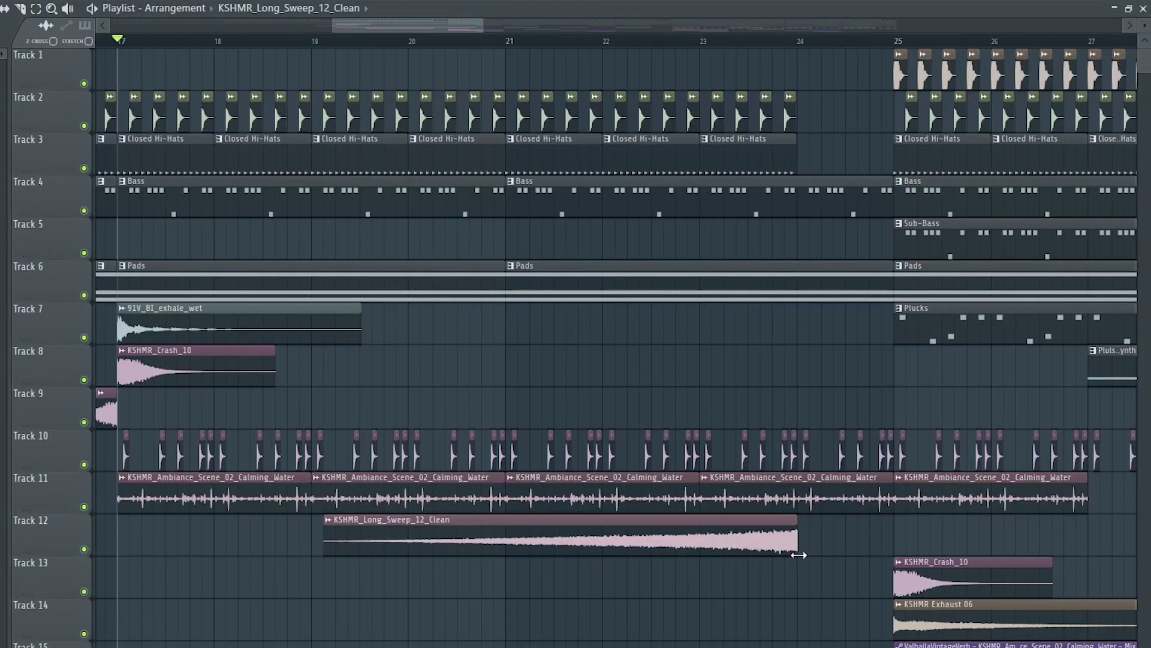
double_click(796, 550)
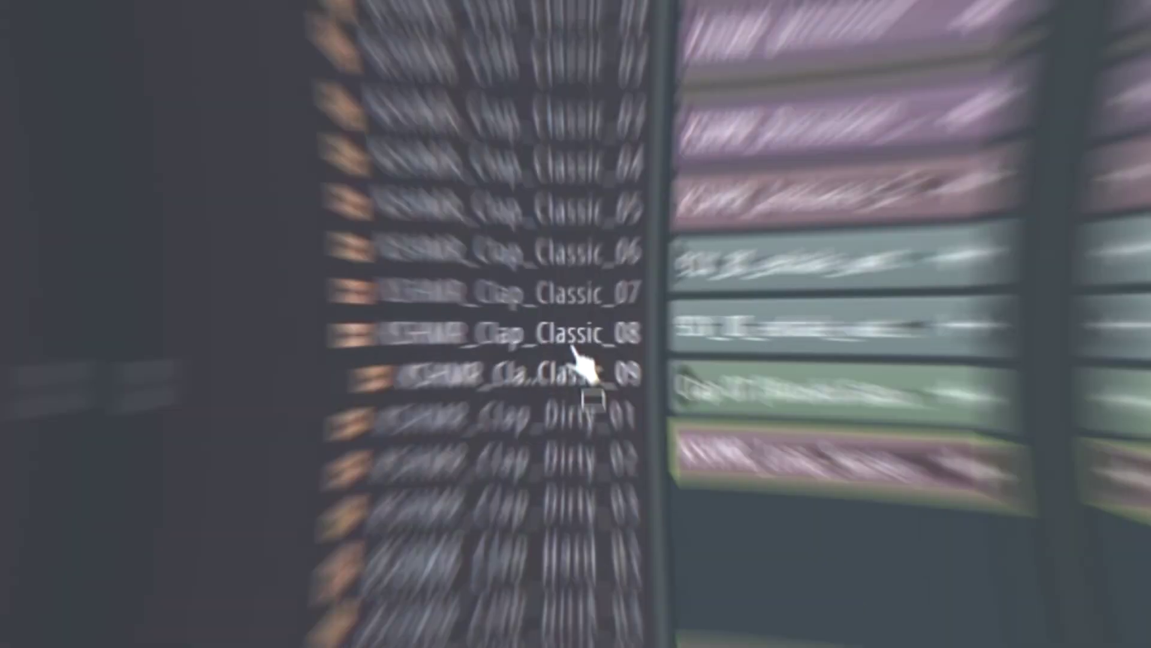
- Add KSHMR_Clap_Classic_08 on Track 12 just before bar 25 and assign its channel a mixer track
drag(586, 367, 586, 380)
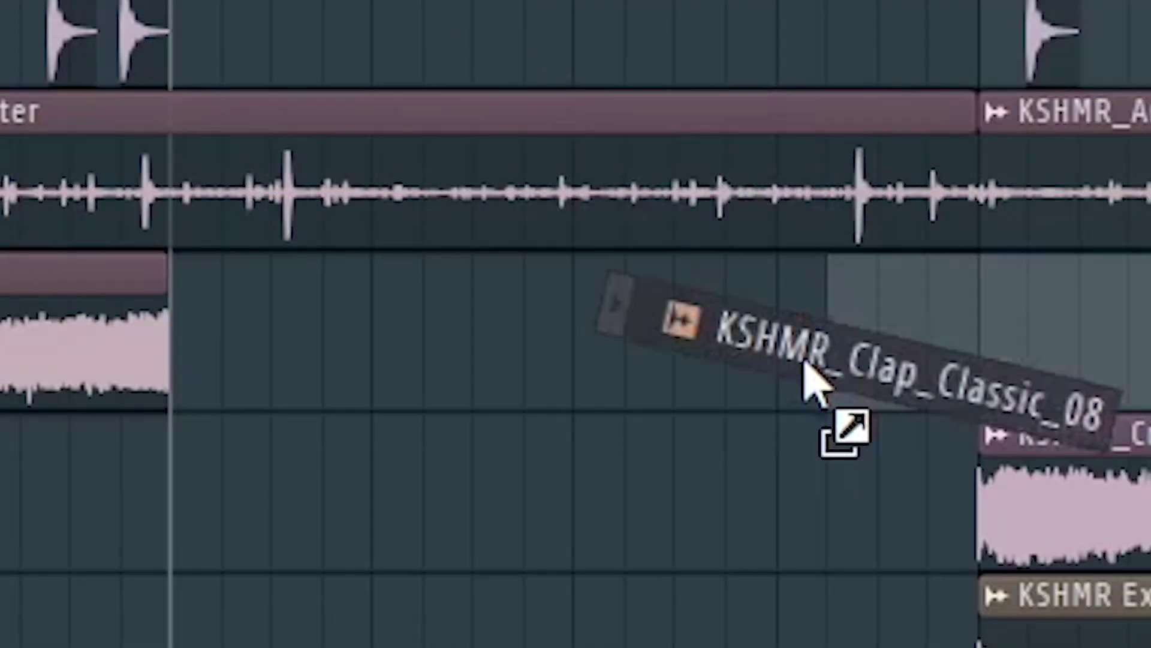
drag(806, 368, 810, 360)
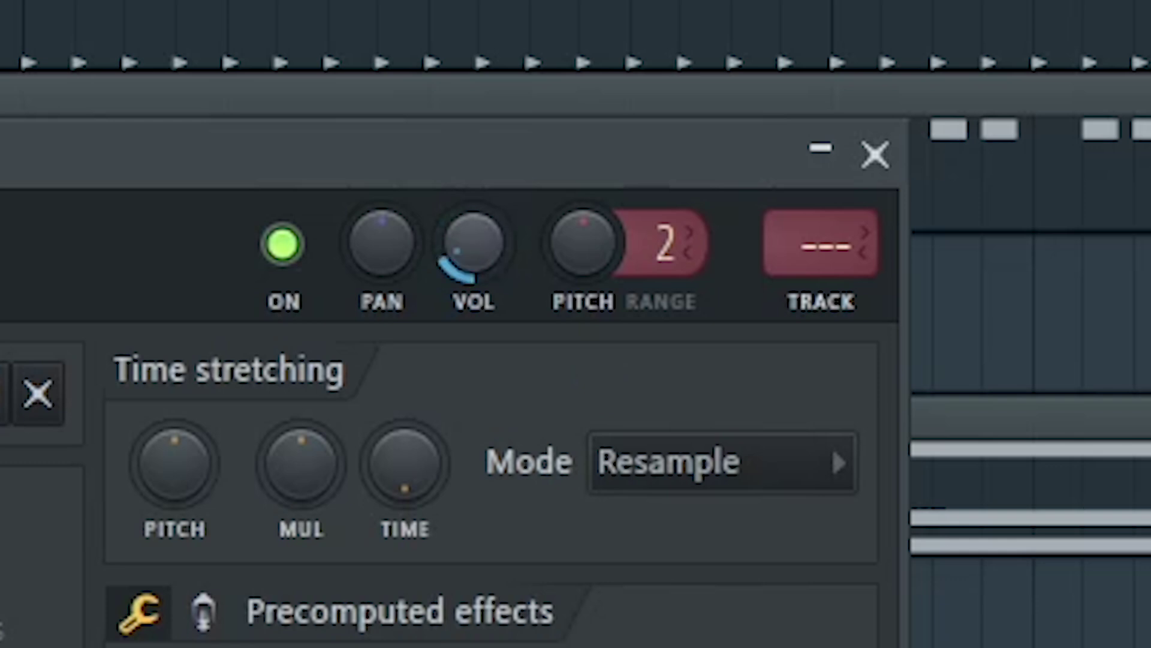
drag(821, 246, 873, 323)
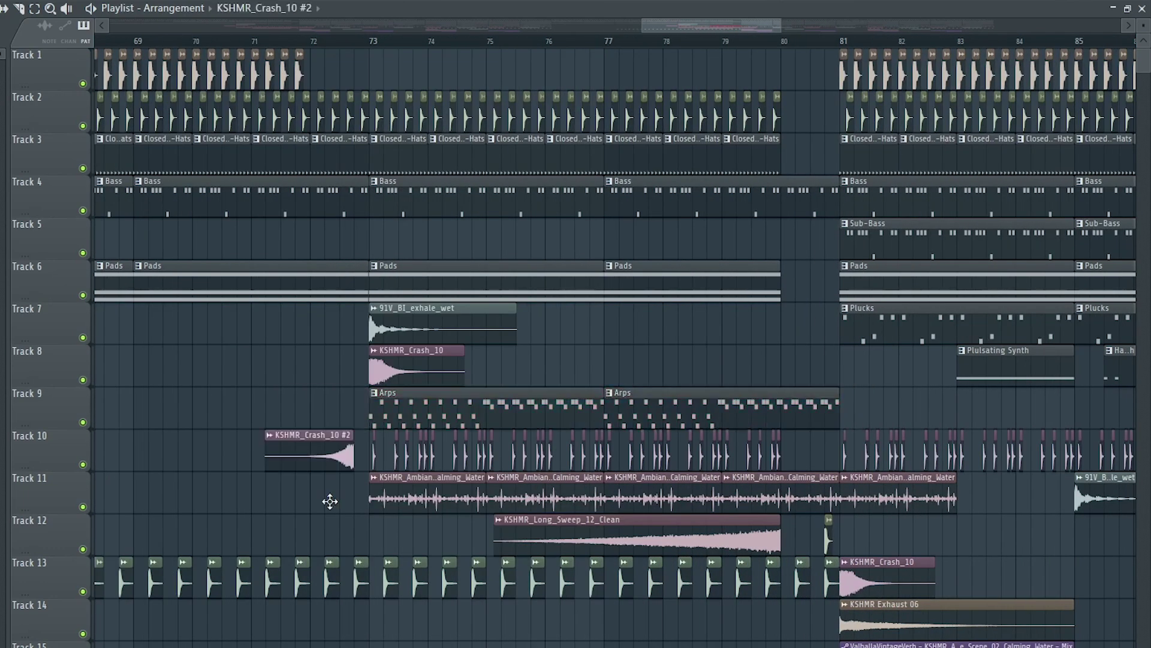
- Move the reversed crash clip down to Track 12 so that it ends where the next KSHMR_Crash_10 begins
drag(330, 501, 346, 536)
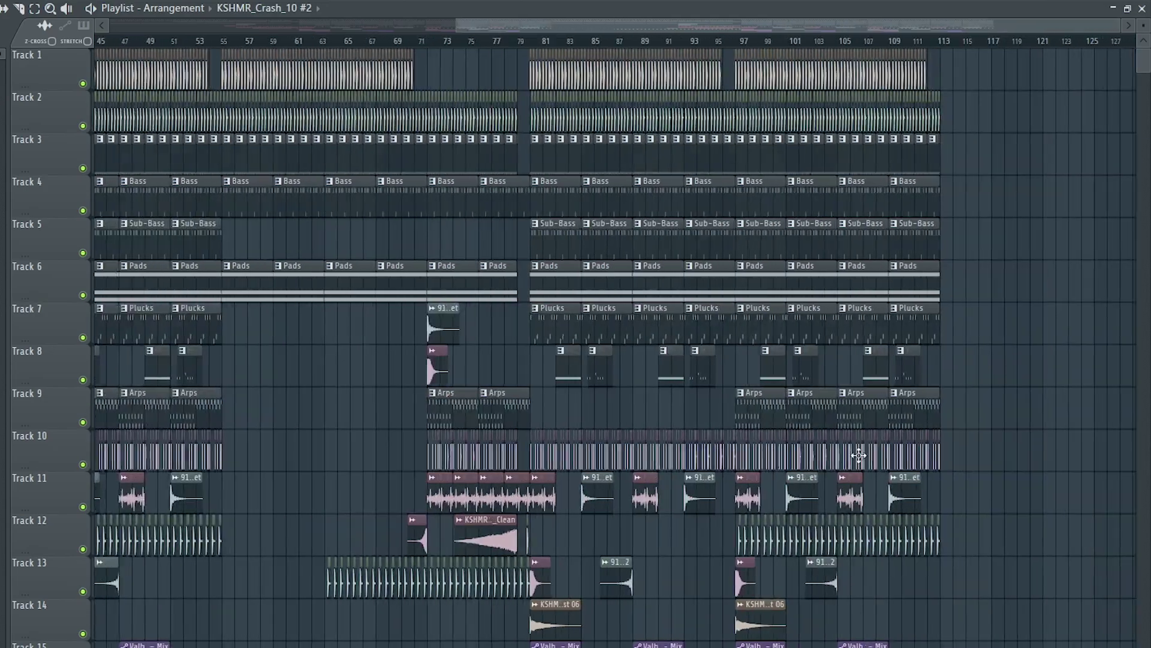